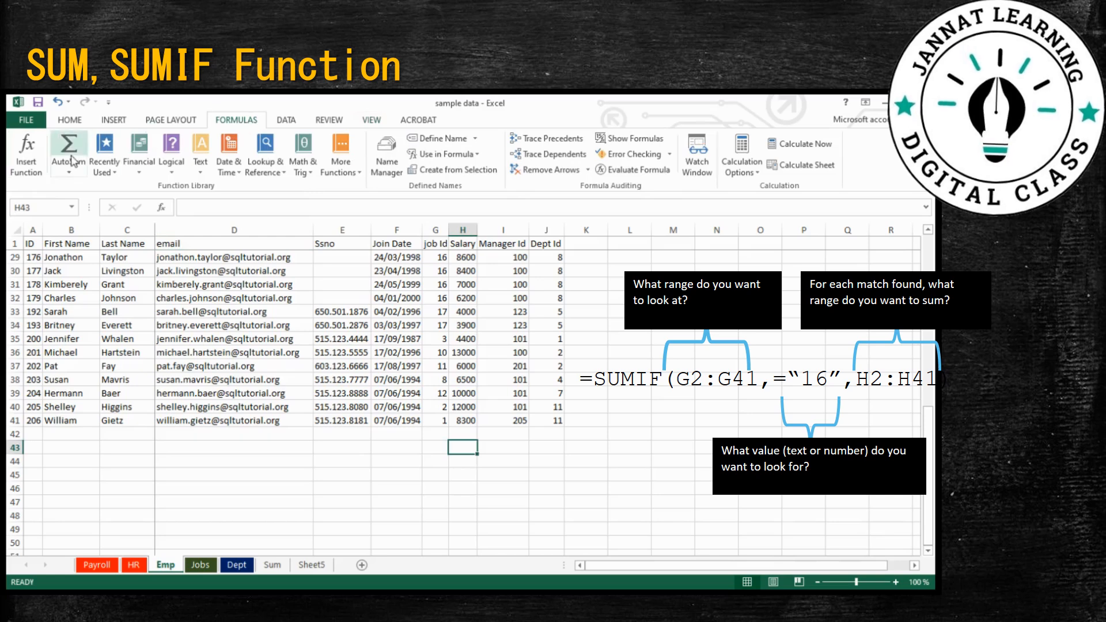
Insert a SUMIF function in H43 with range G2:G41 and the quoted criterion "=16"
click(27, 154)
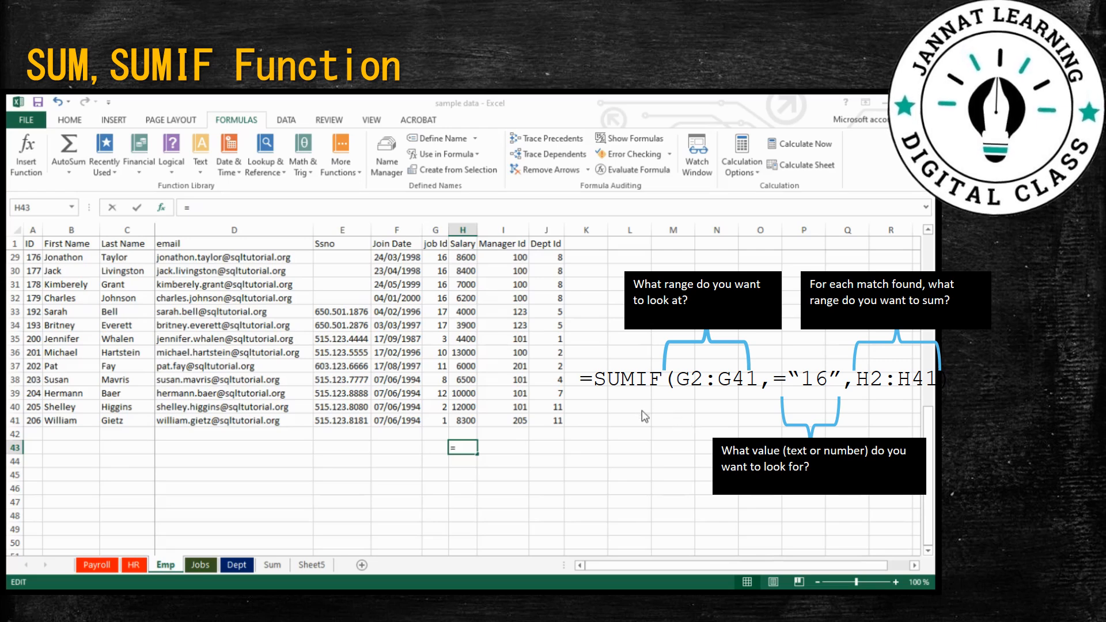
click(801, 523)
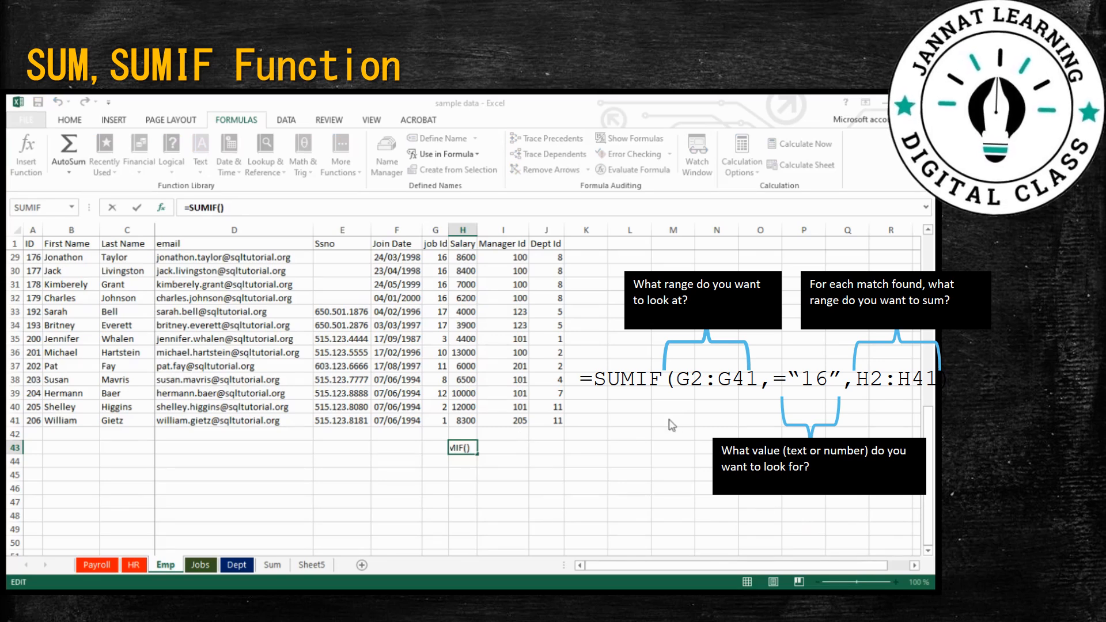
text(g2:g41,"=16")
key(Left)
key(Left)
key(Left)
key(Left)
text(")
key(Right)
key(Right)
key(Right)
key(Right)
Complete the SUMIF formula in H43 with the sum range H2:H41 and enter it
text(,h2:)
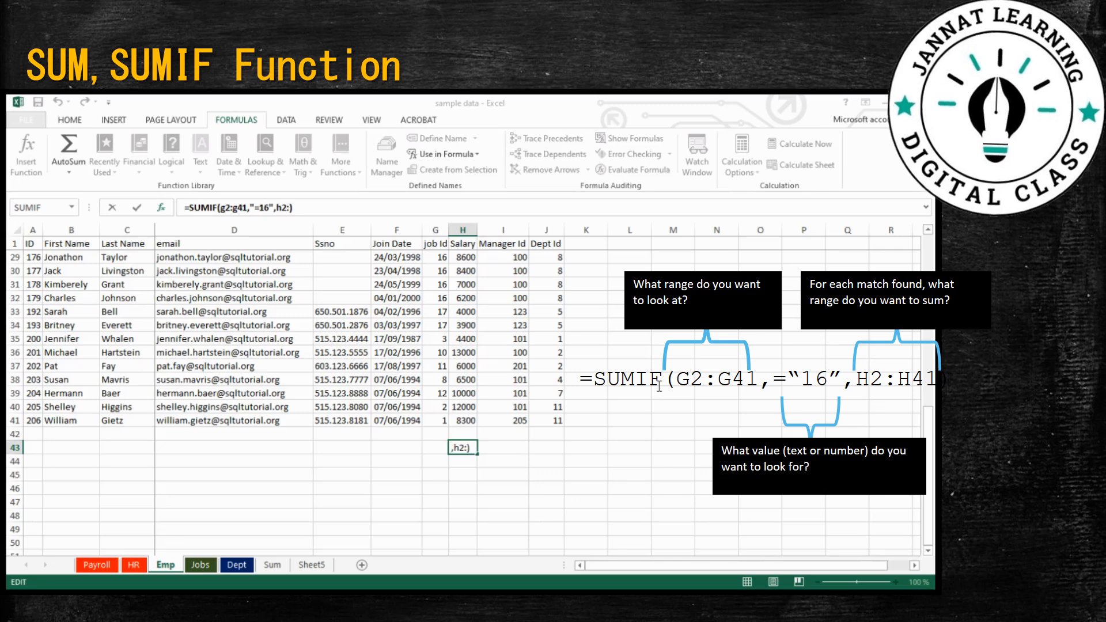
text(h41)
key(ctrl+Return)
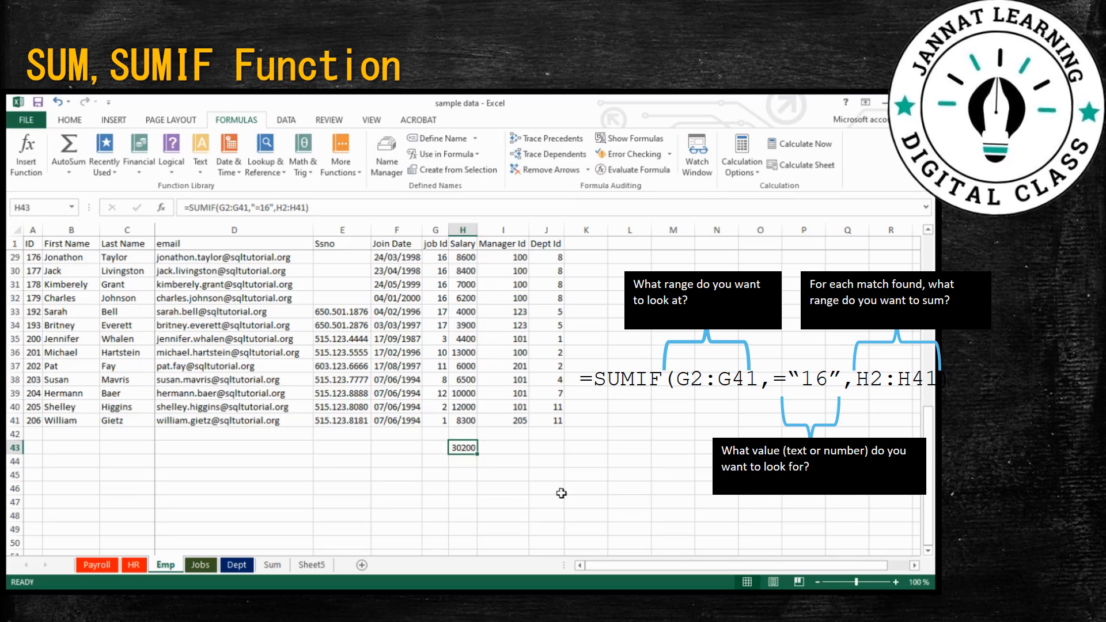
Label cell D43 "Sum of salary of dept = 16"
click(258, 449)
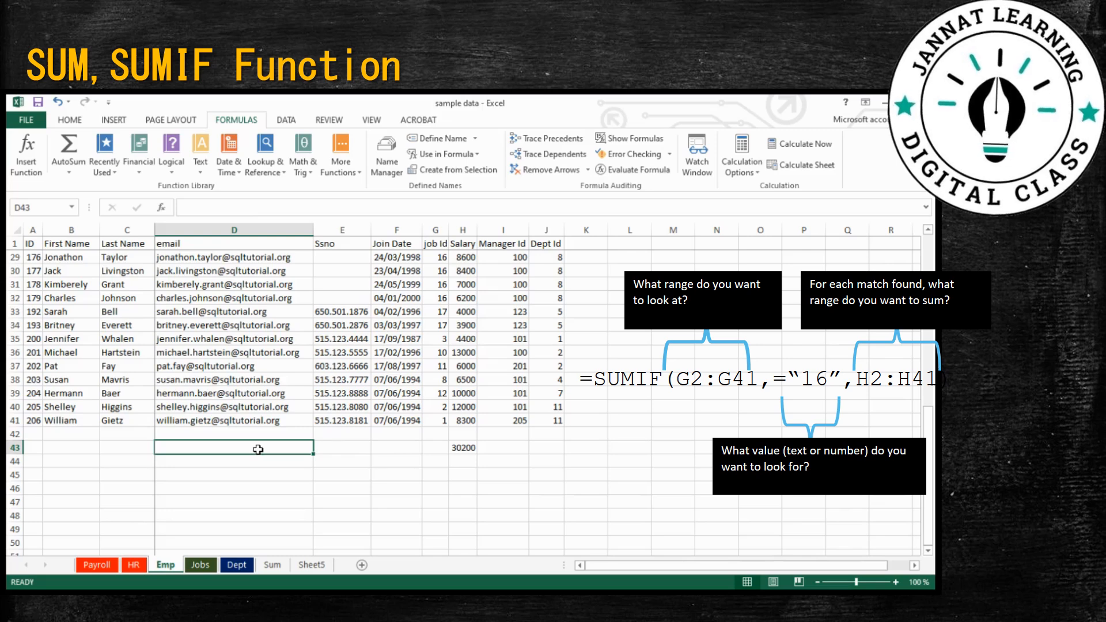
text(Sum )
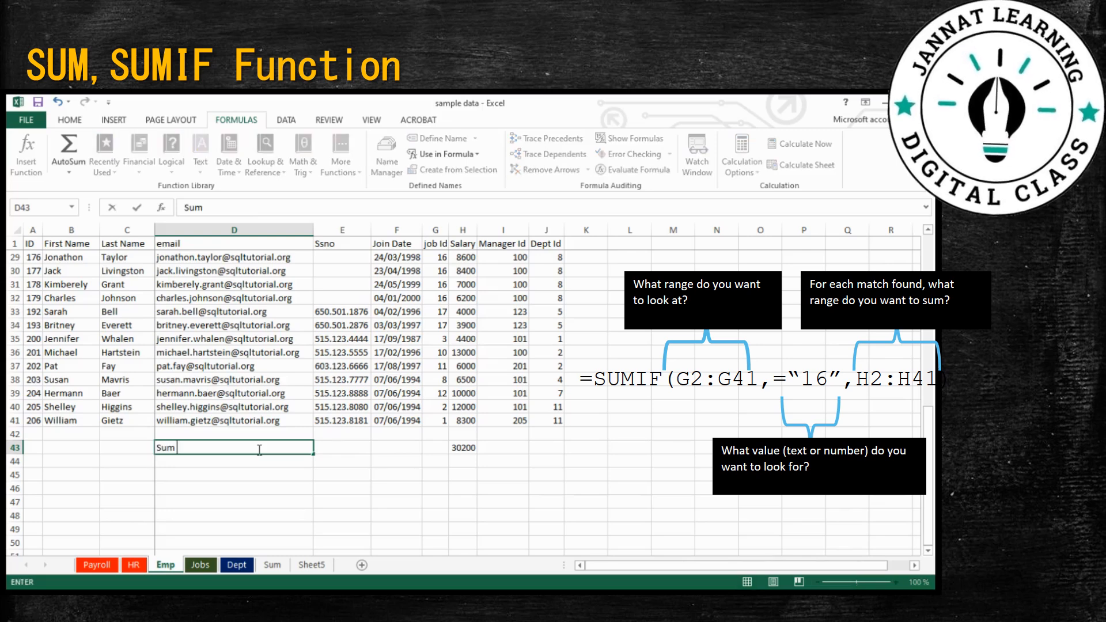
text(of salary of dept)
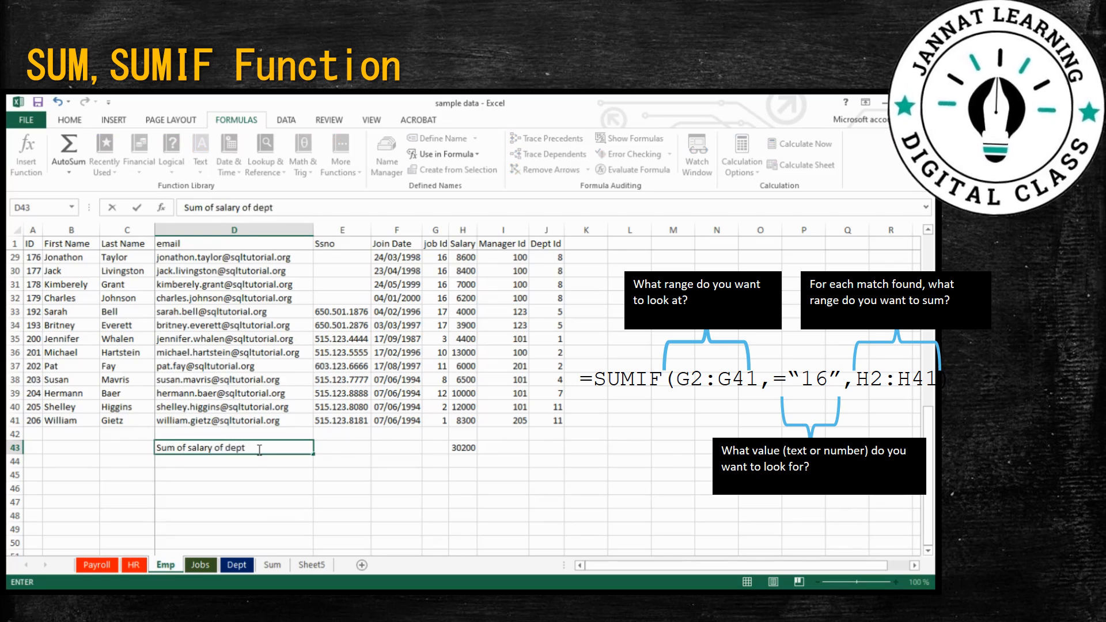
text( = 16)
key(Return)
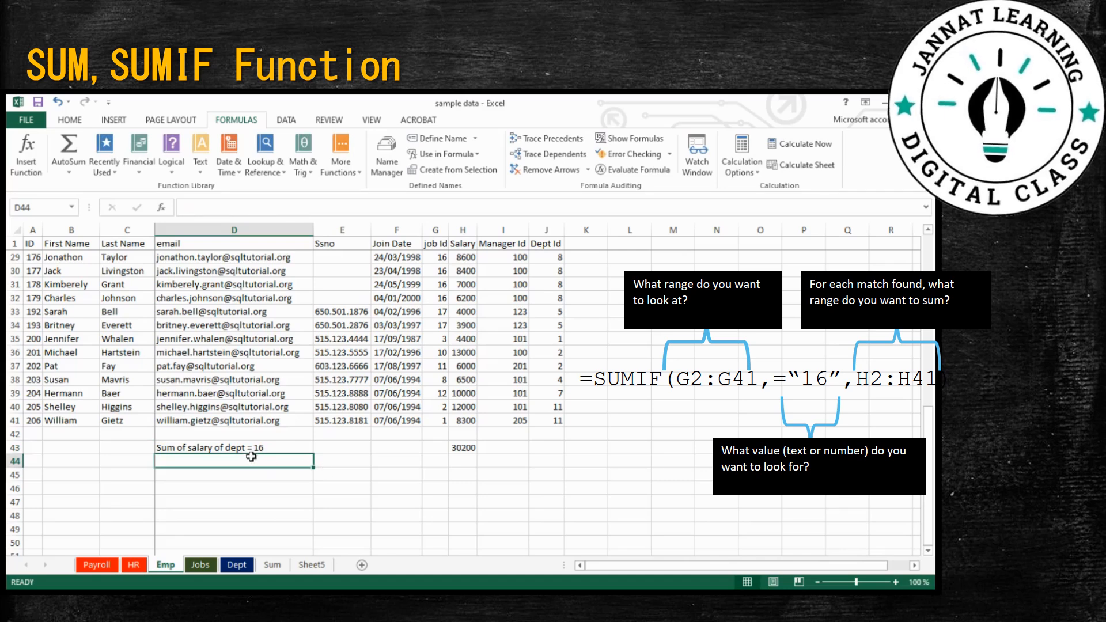
click(252, 450)
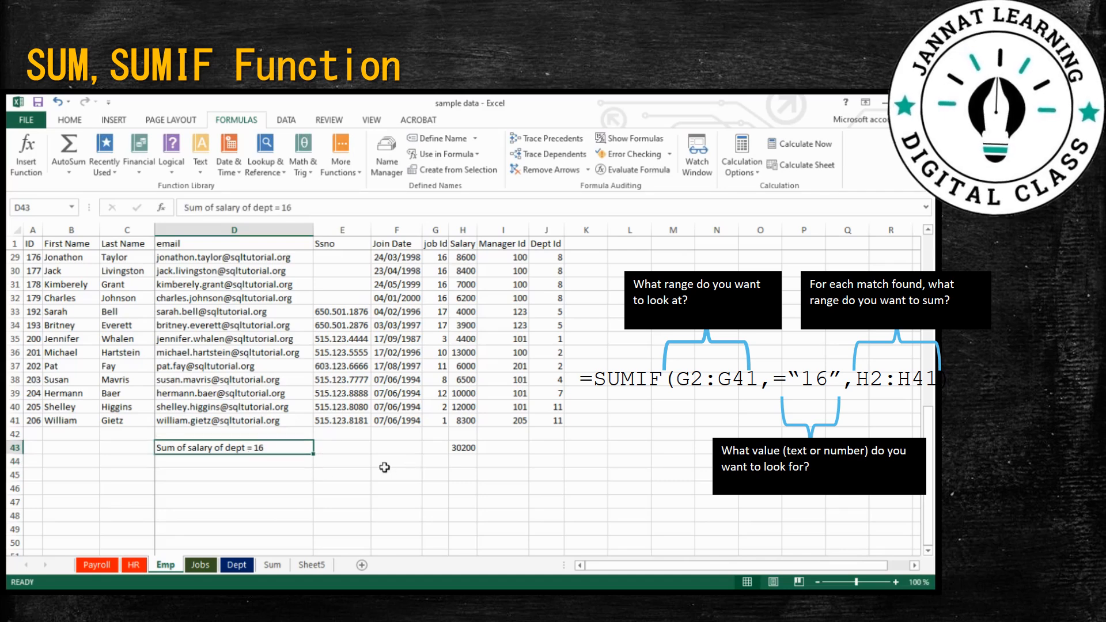
Enter the label "sum of salary of job id" in cell D44
click(190, 465)
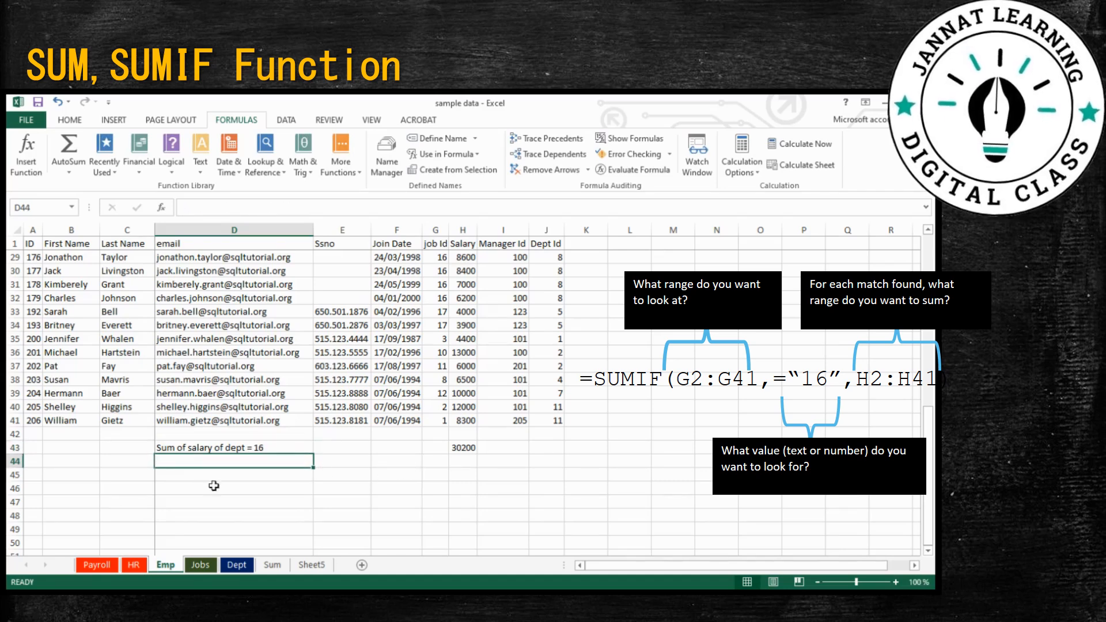
text(sum)
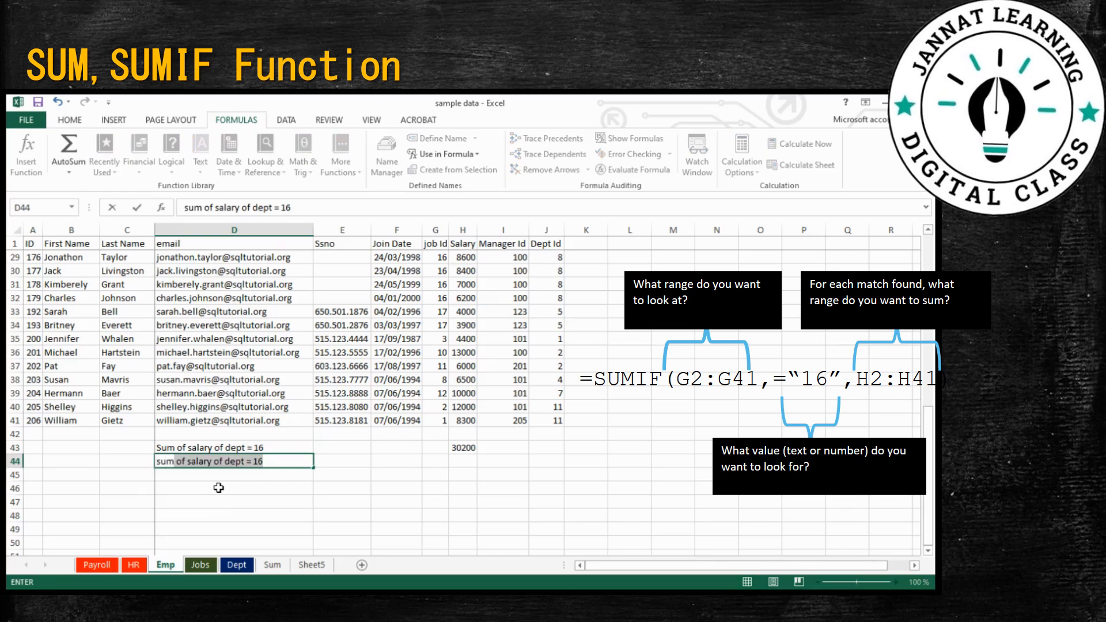
click(265, 461)
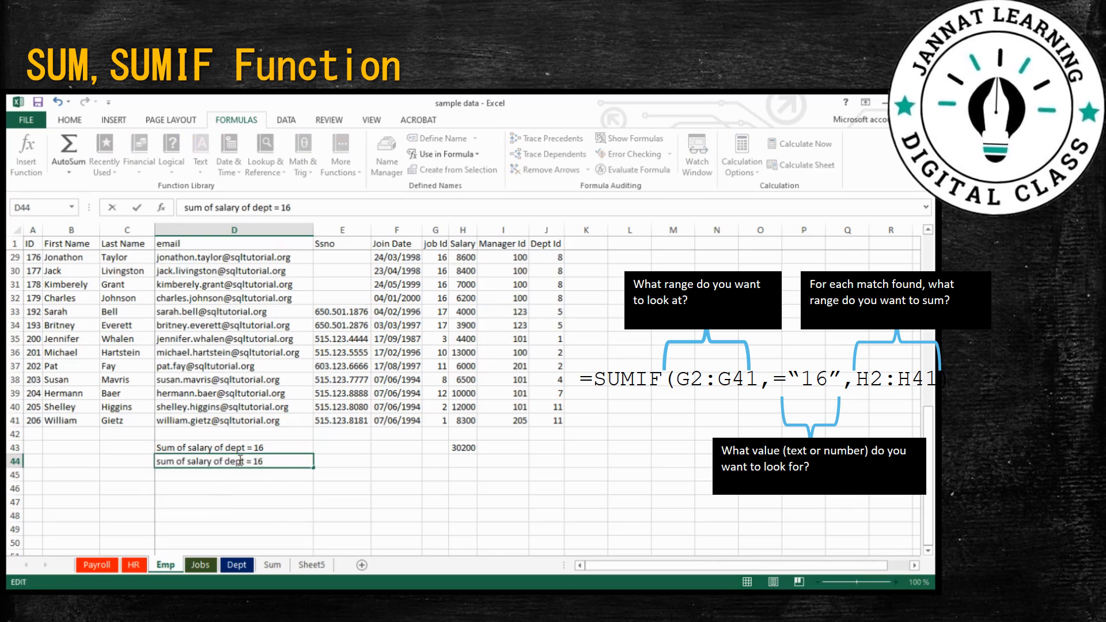
drag(224, 461, 264, 461)
text(job id)
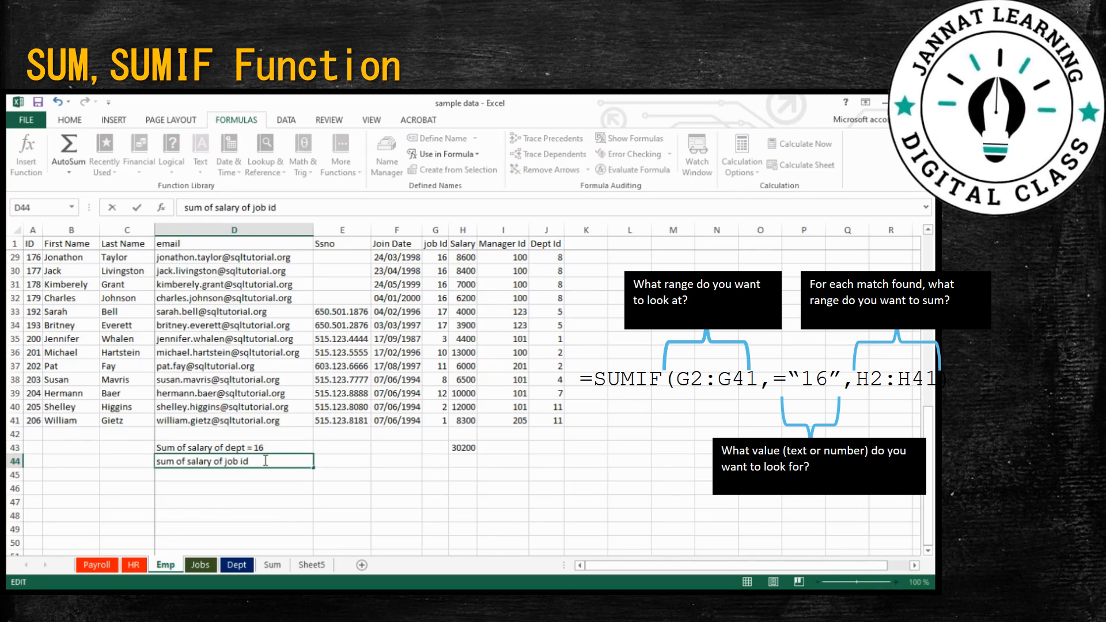
Correct the label in D43 to read "Sum of salary of job= 16"
click(245, 448)
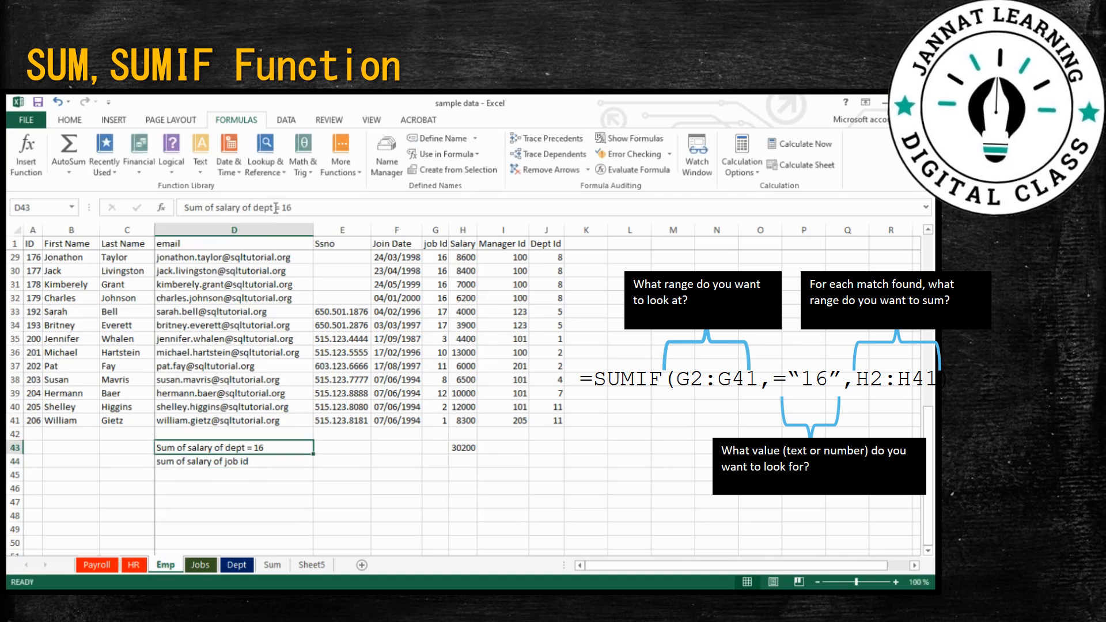
drag(276, 208, 254, 208)
text(jo)
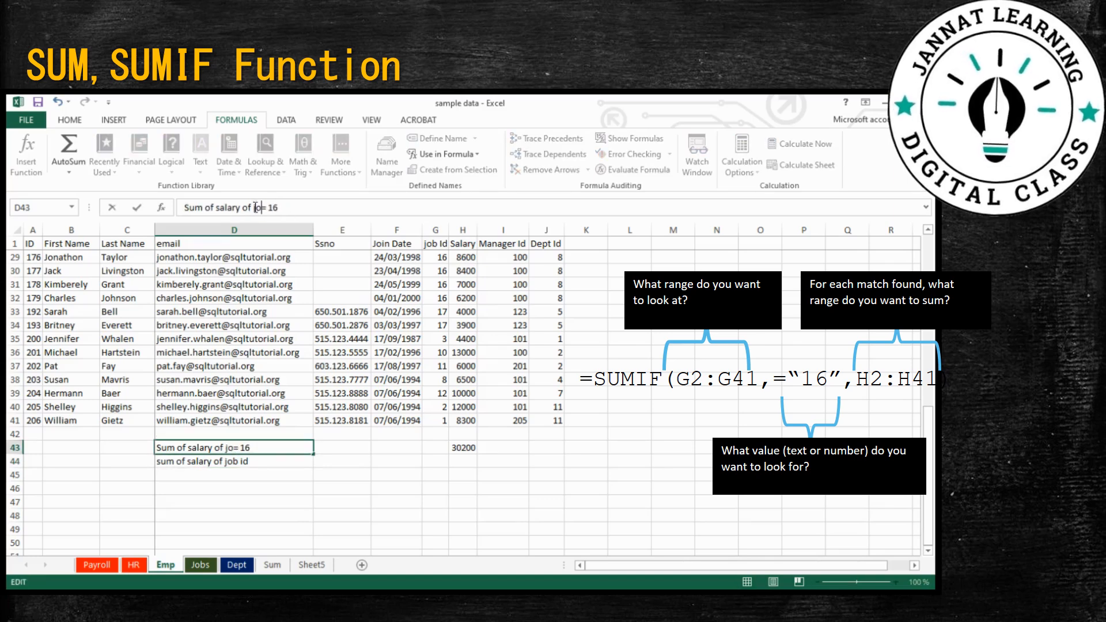
text(b)
key(Return)
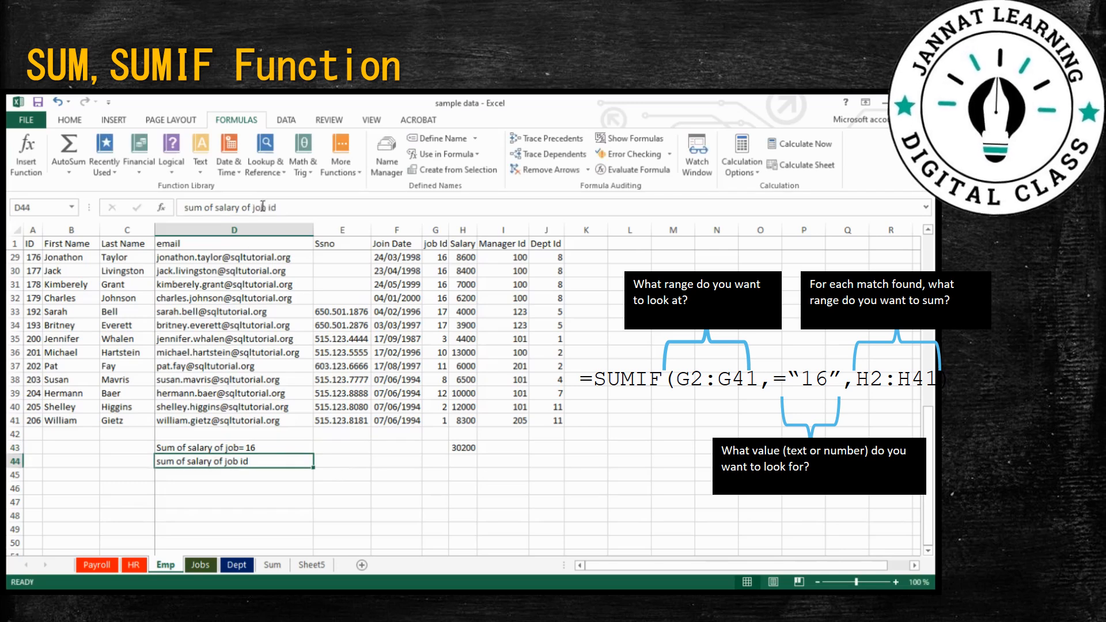
Change the label in D44 to "sum of salary of dep id > 5"
drag(267, 207, 253, 208)
text(dep)
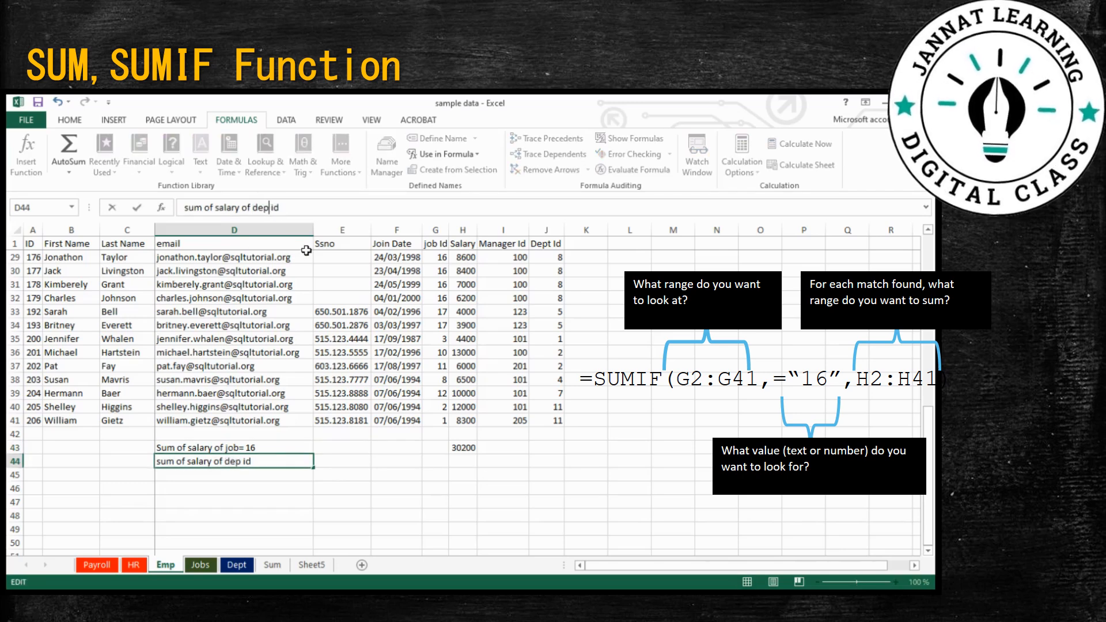
key(Return)
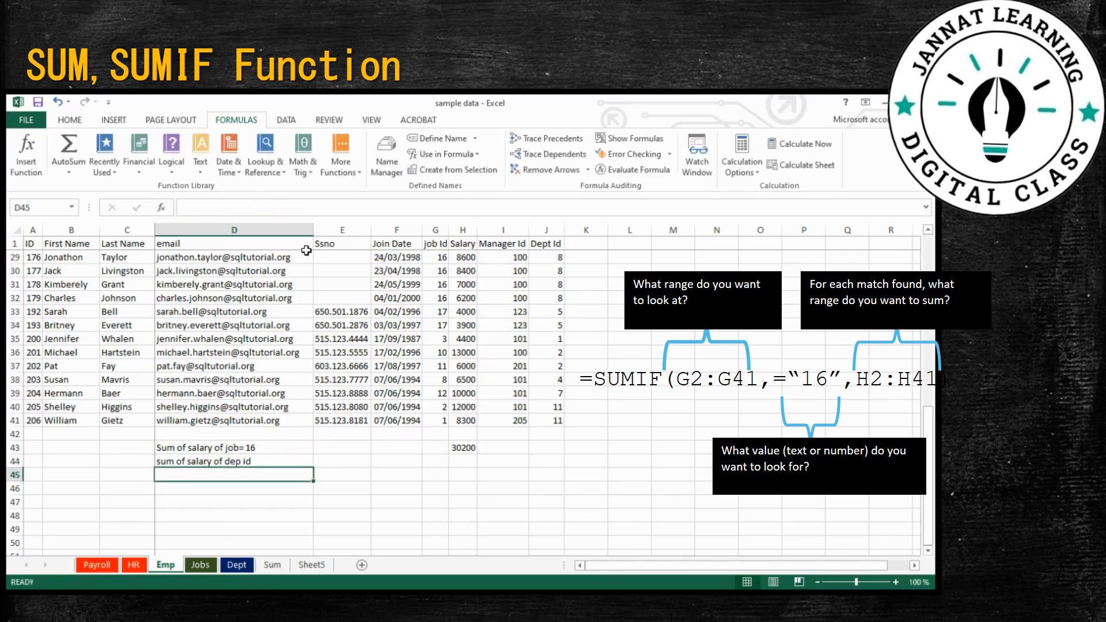
click(238, 463)
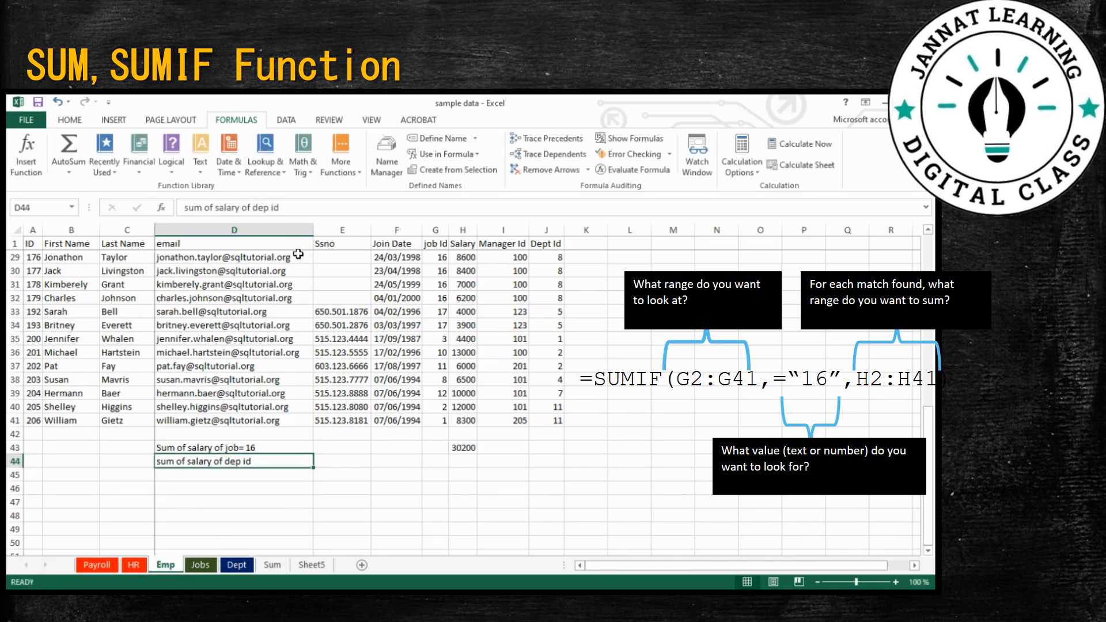
click(302, 211)
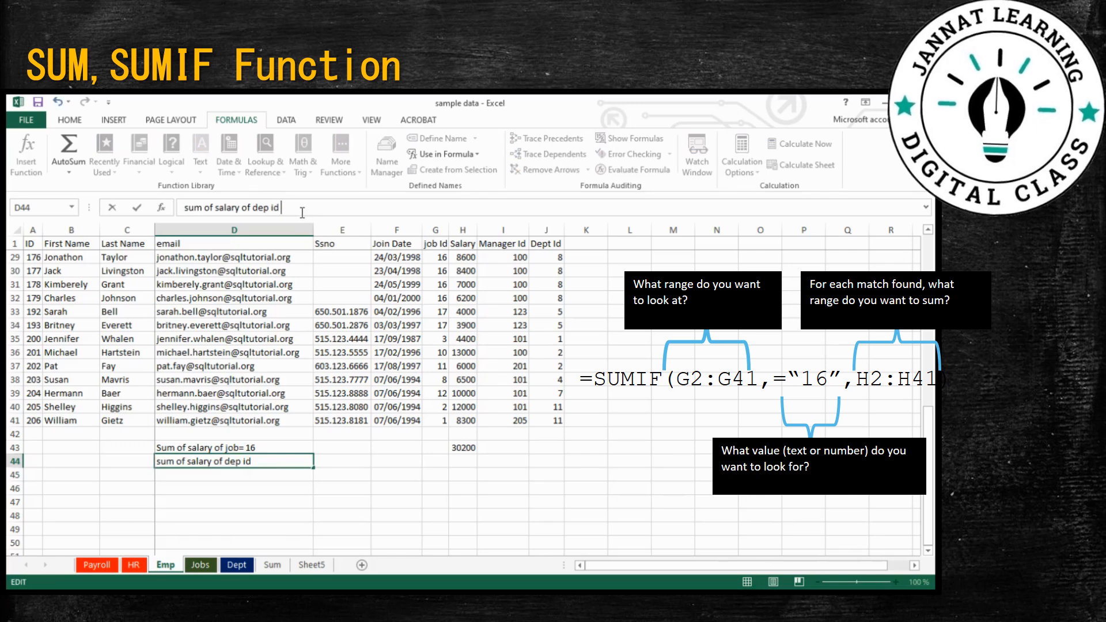
text(> 5)
key(Return)
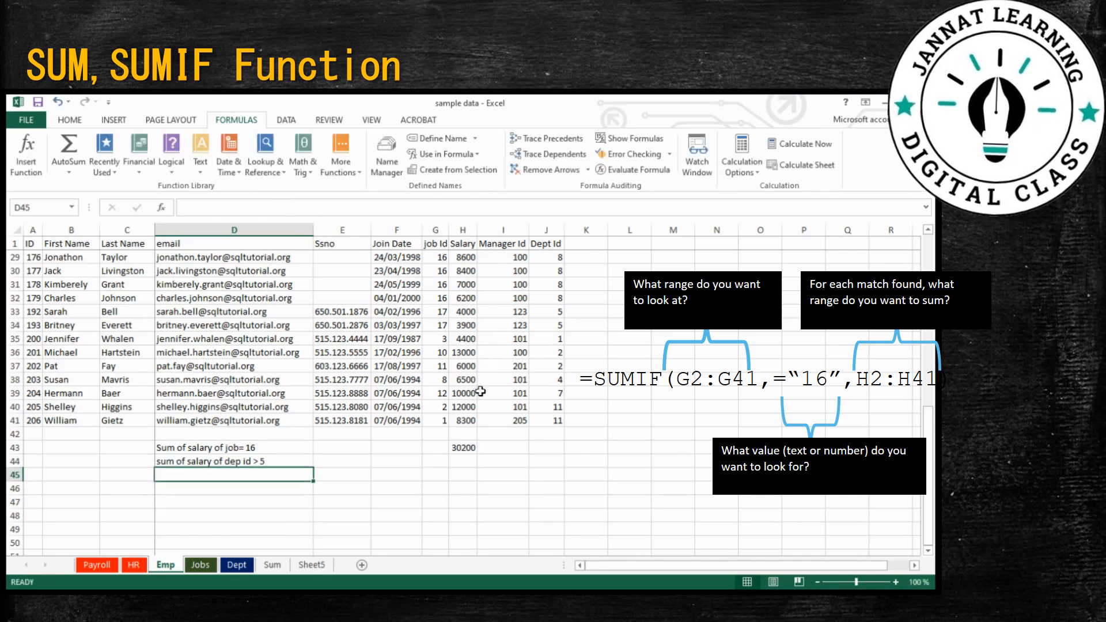
Start a SUMIF formula in H44 with J2:J41 as the range to check
click(469, 462)
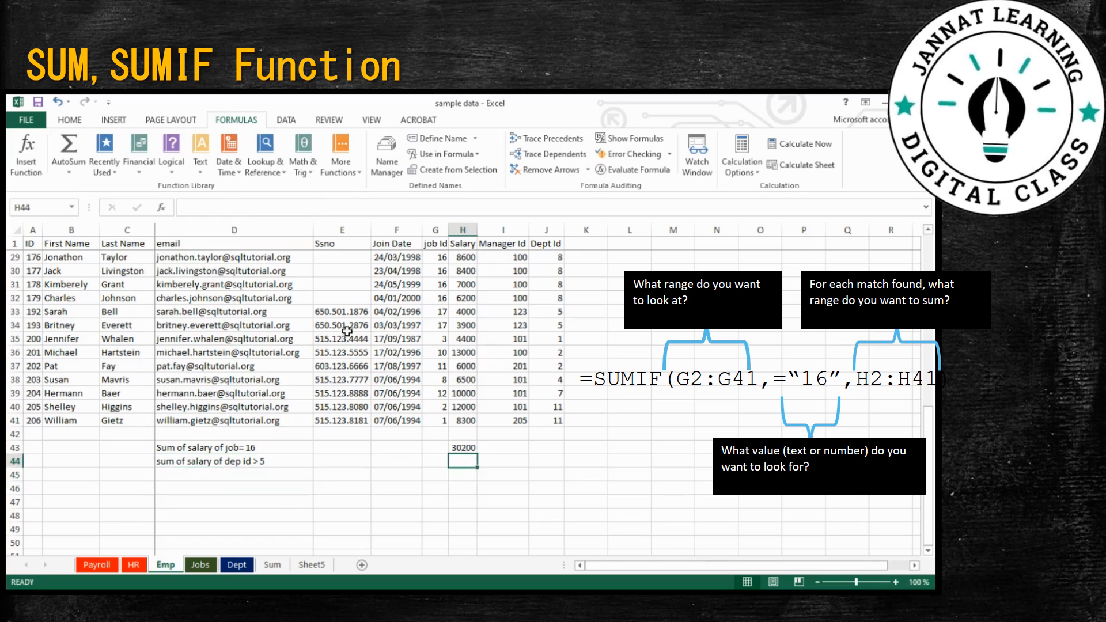
text(=sum)
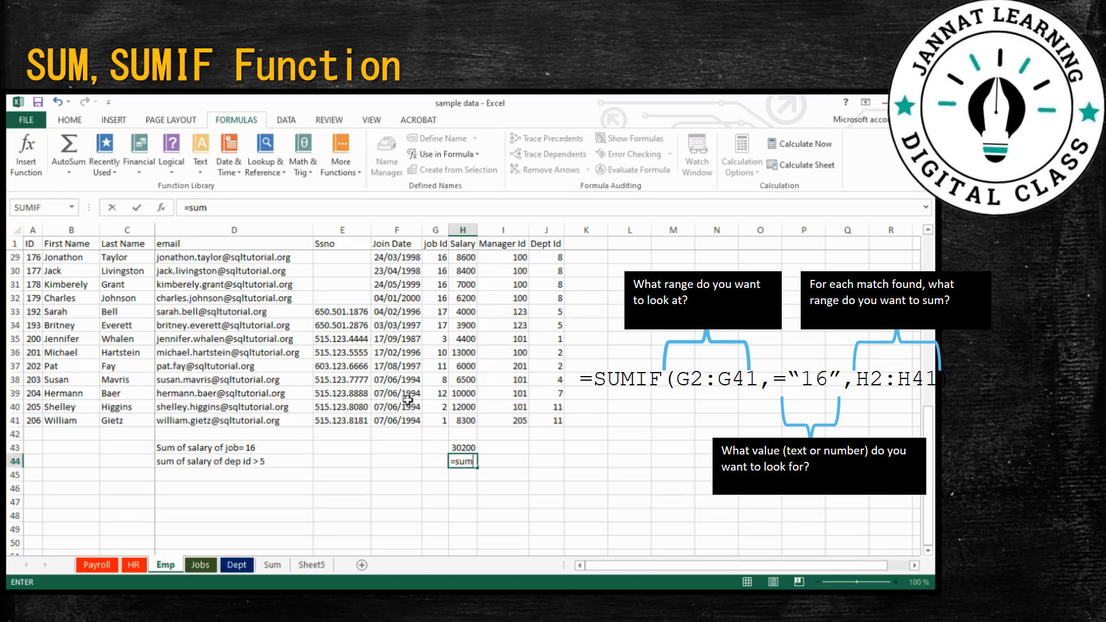
text(if)
key(Tab)
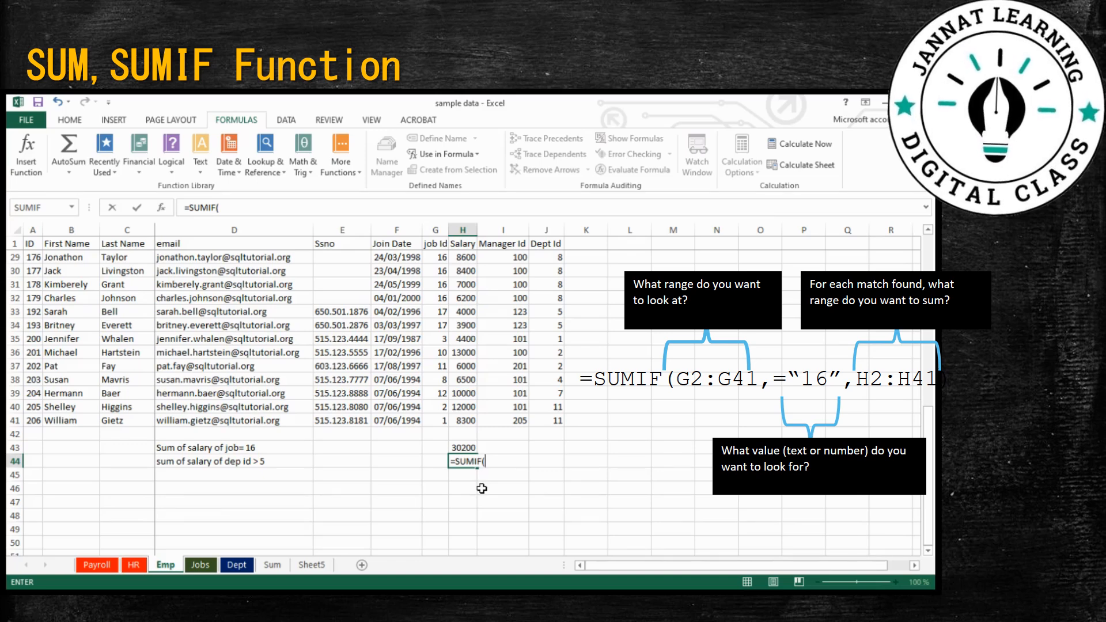
text(j2:j41)
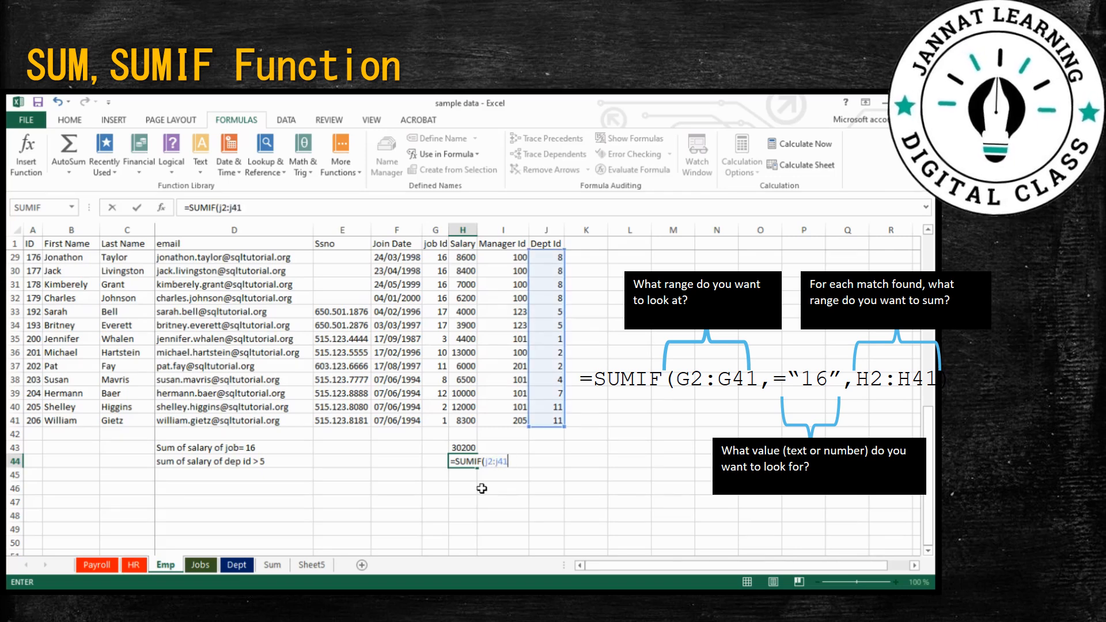
Add the unquoted criterion >5 and the sum range H2:H41 to the SUMIF formula in H44
text(,>=)
key(BackSpace)
text(5m)
key(BackSpace)
text(,h2:h4)
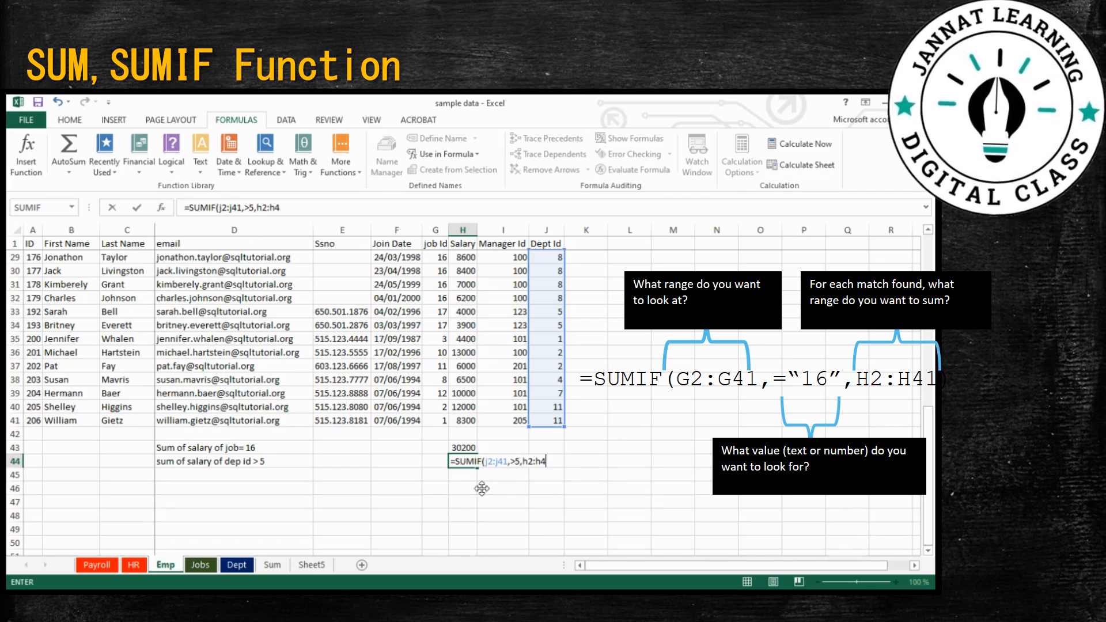
text(1))
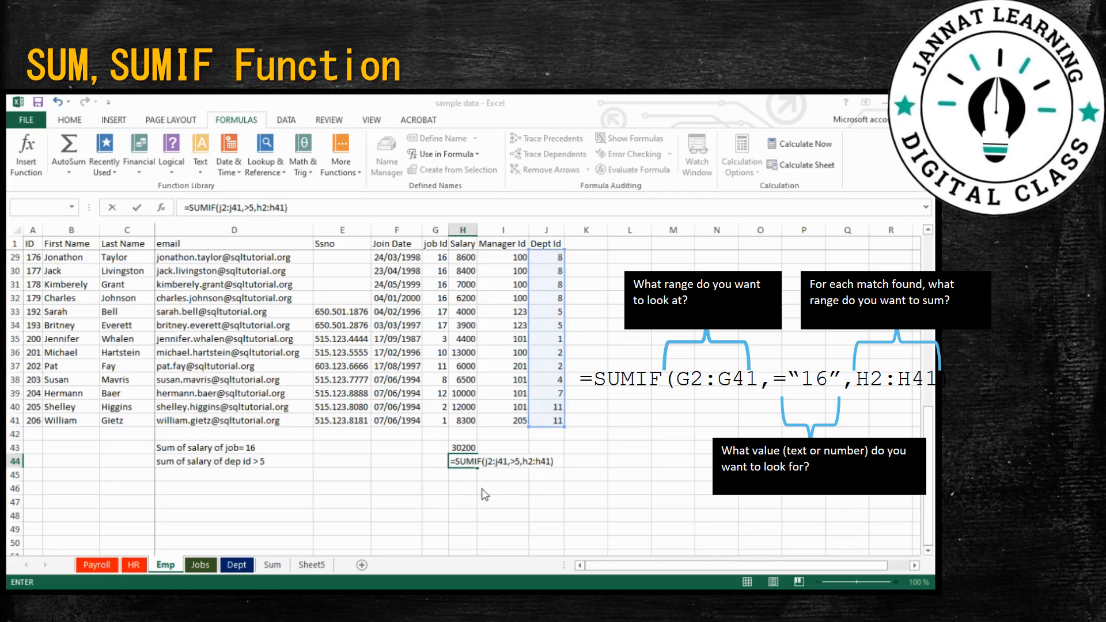
Enclose the >5 criterion in quotation marks, enter the H44 formula and select that cell again
click(453, 419)
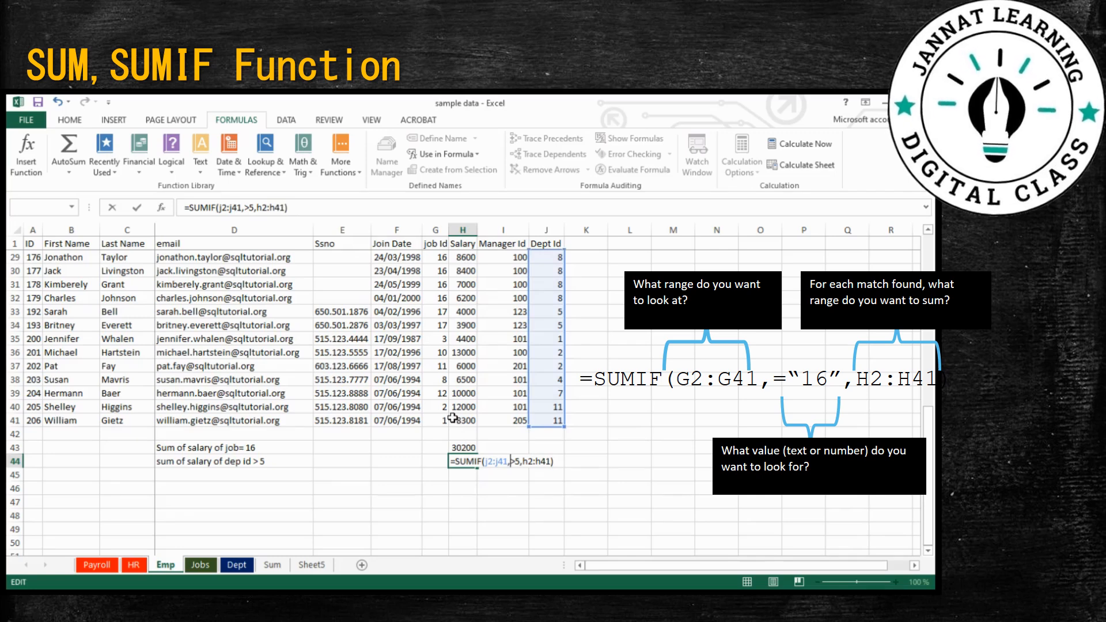
text(")
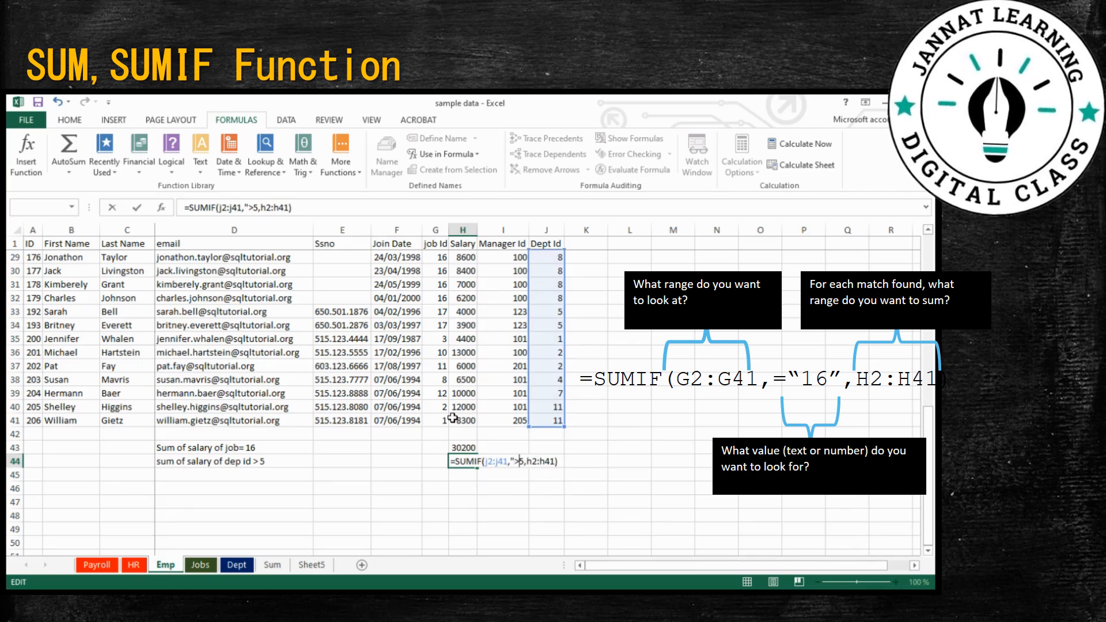
key(Right)
text(")
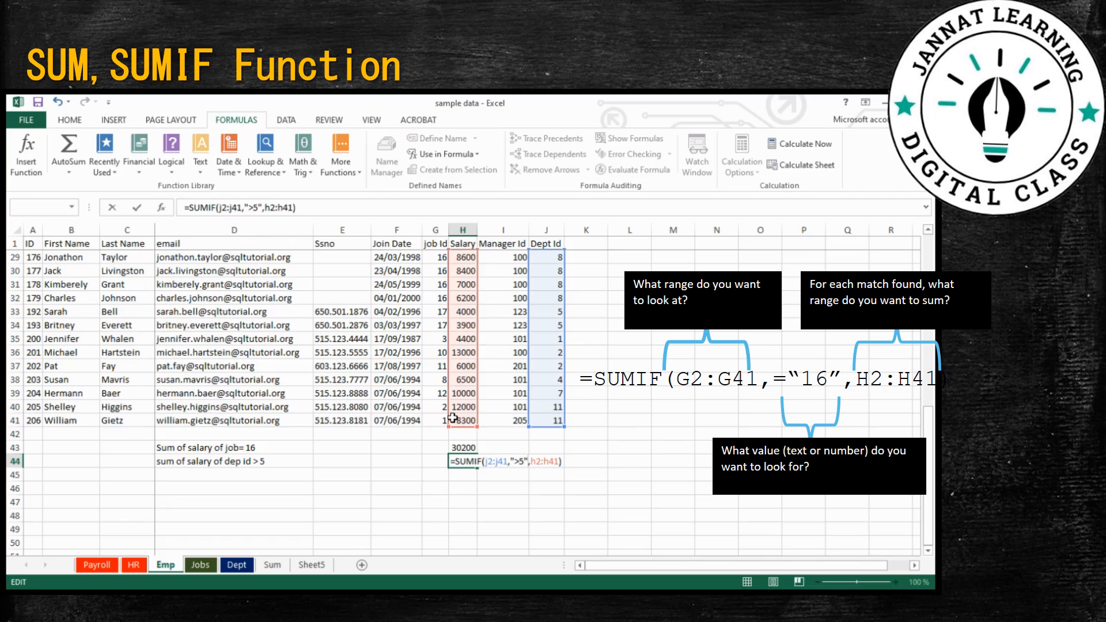
key(Return)
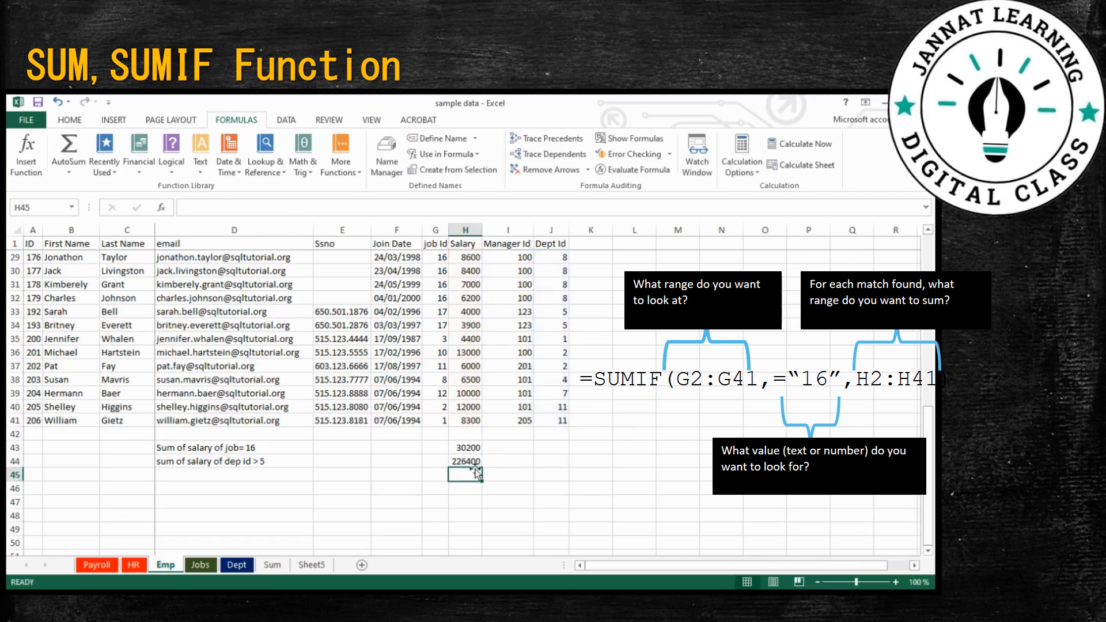
click(470, 464)
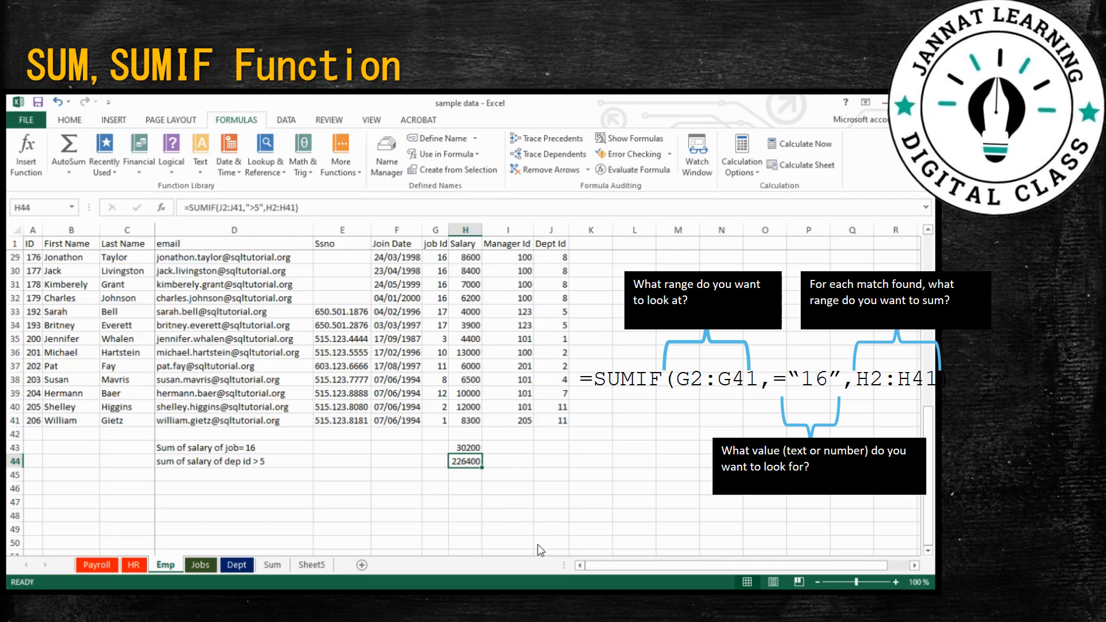
click(190, 473)
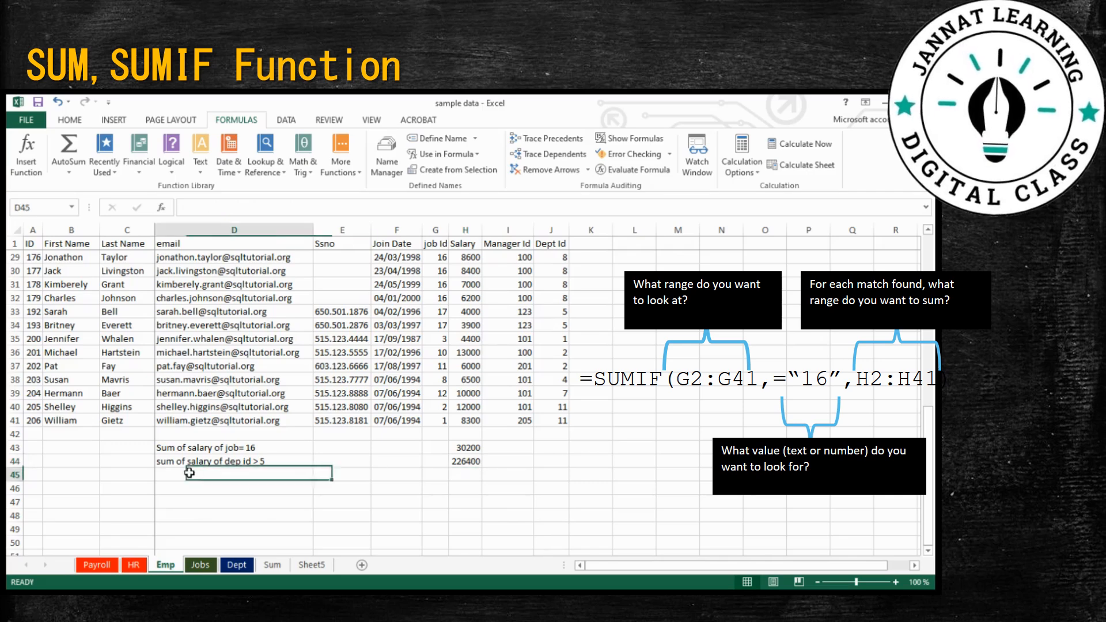
text(sum)
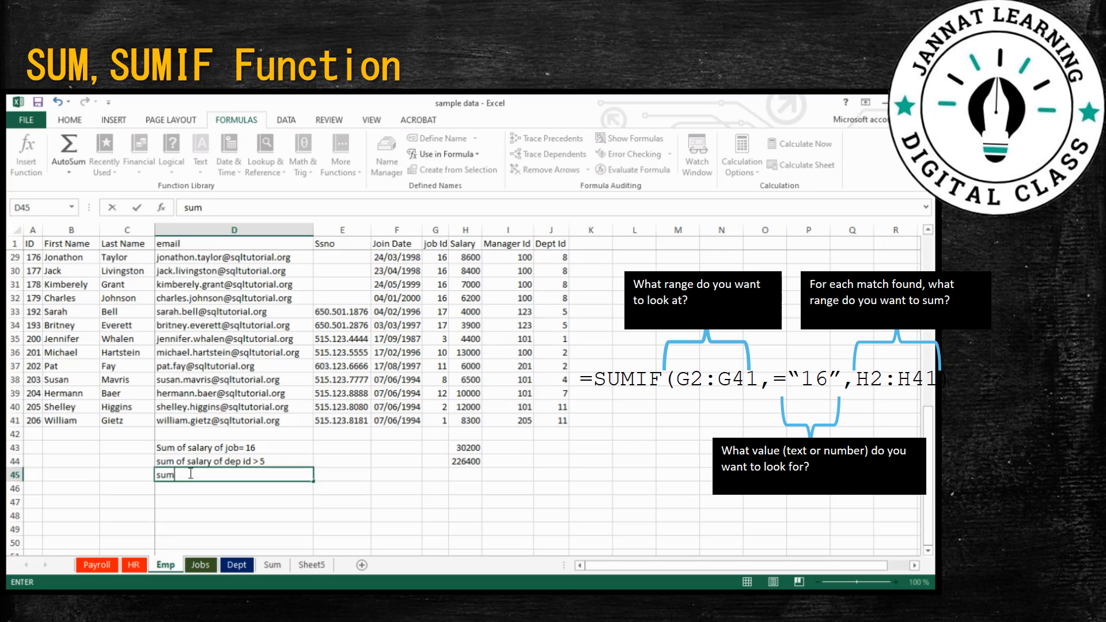
text( of)
key(BackSpace)
key(BackSpace)
key(BackSpace)
key(BackSpace)
key(BackSpace)
key(BackSpace)
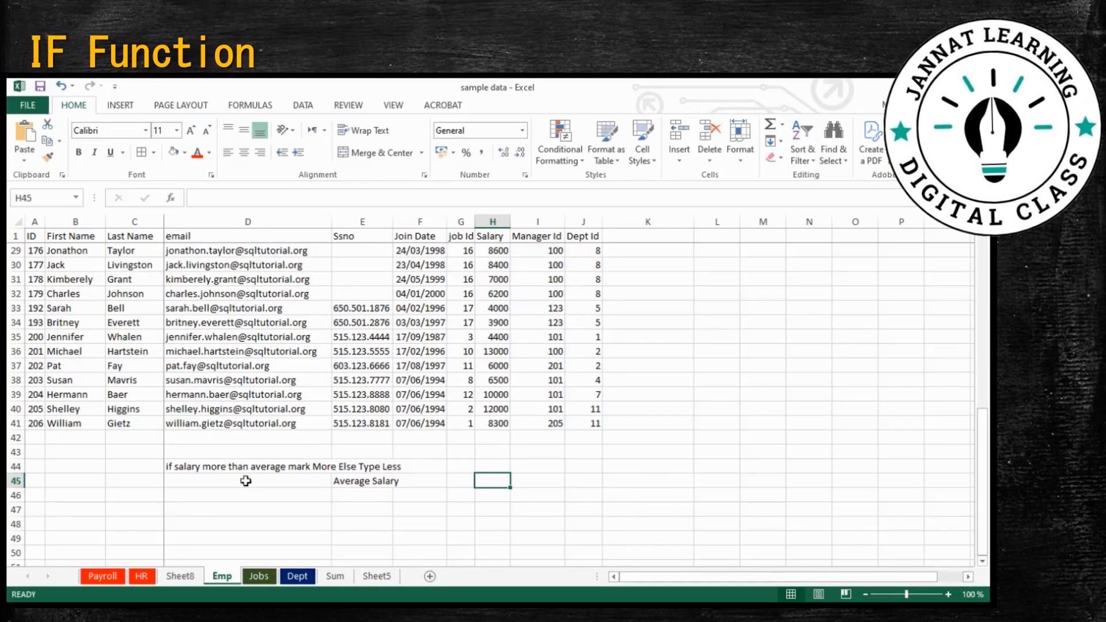
click(193, 470)
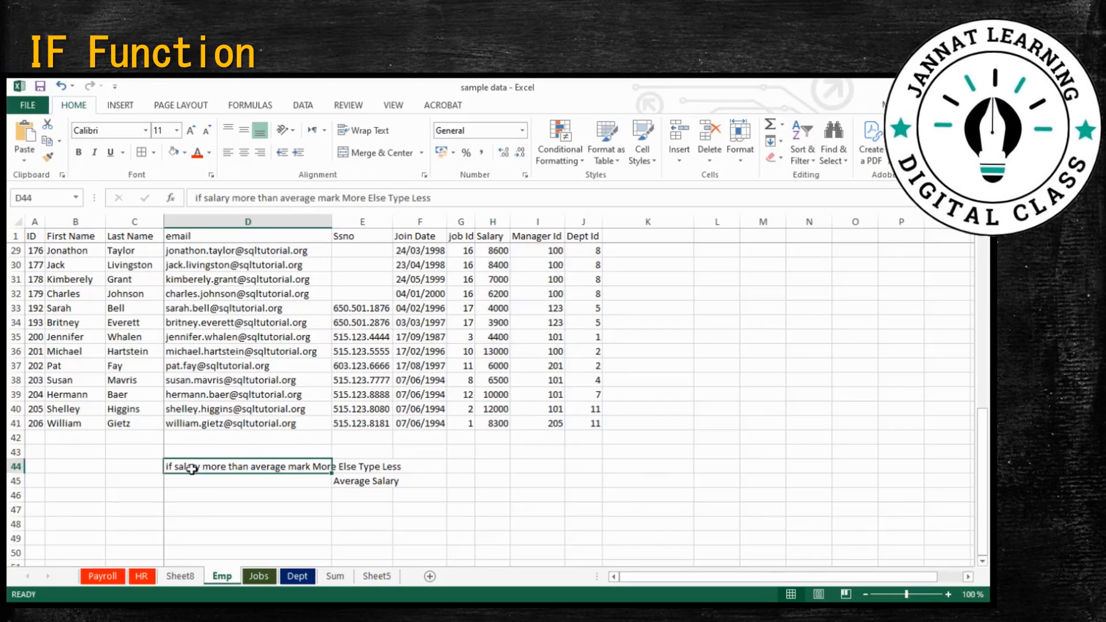
click(369, 468)
click(382, 489)
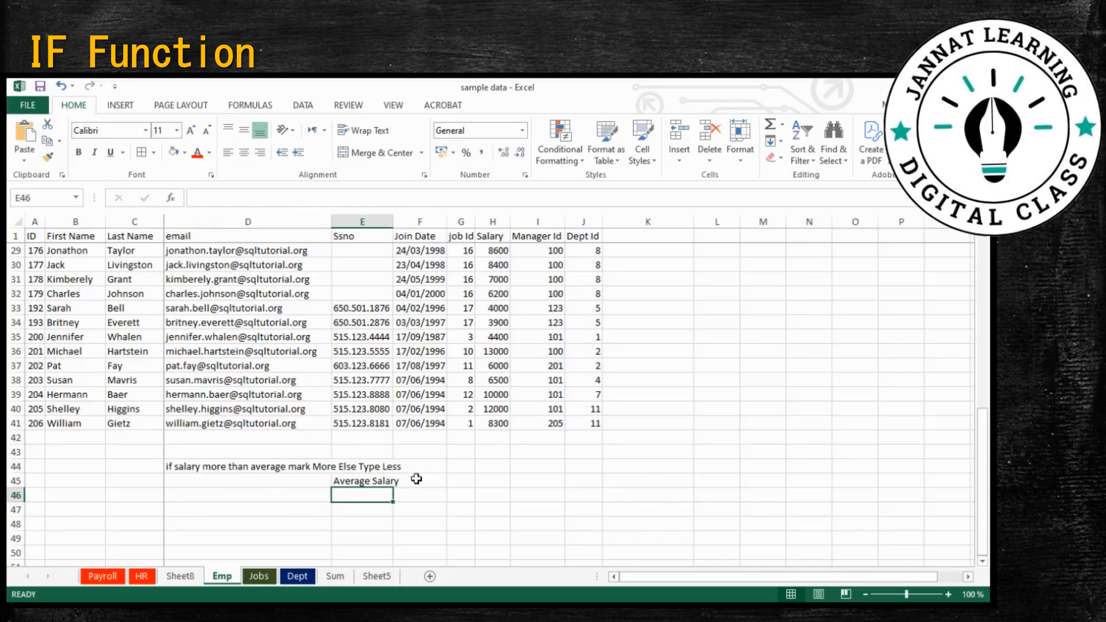
scroll(569, 468, up, 2)
scroll(559, 453, down, 1)
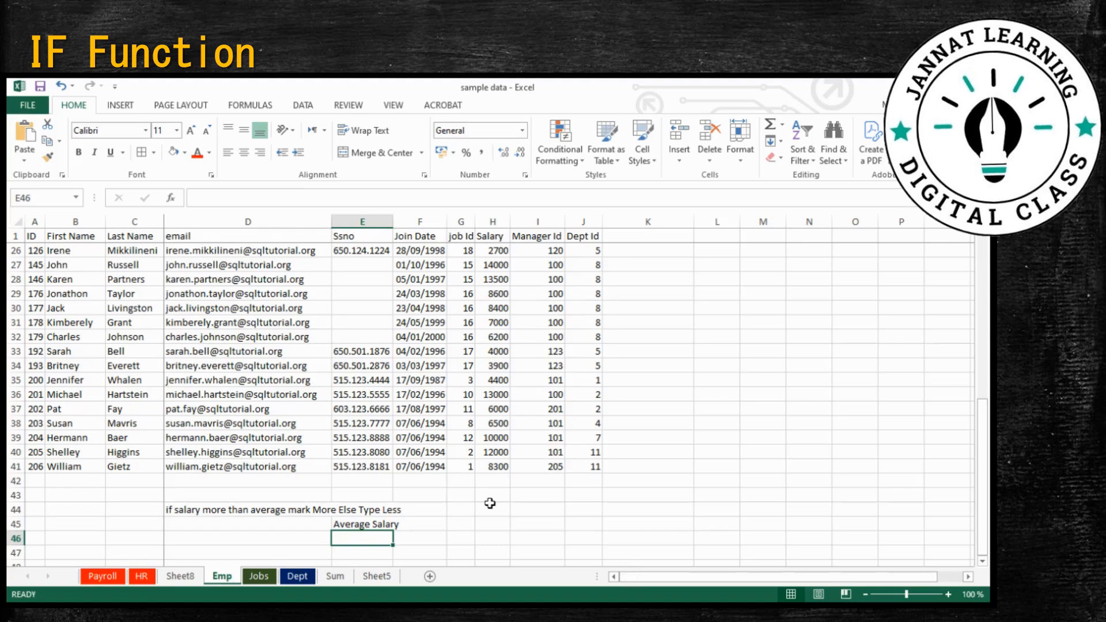
scroll(439, 506, down, 1)
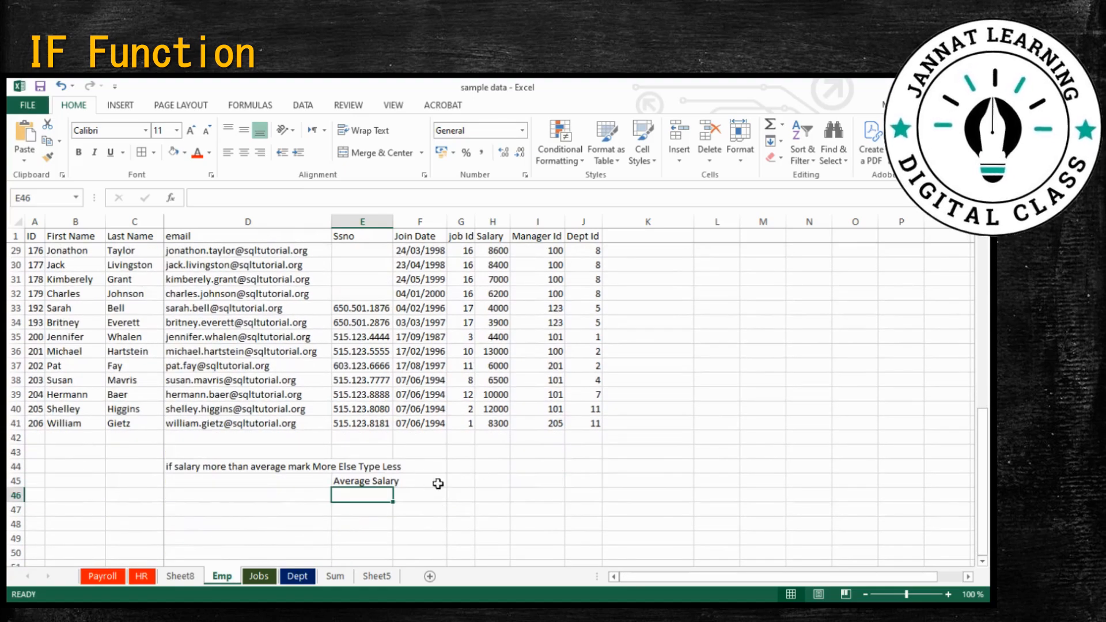
Calculate the average salary in H45 with an AVERAGE formula over H2:H41 and select that cell again
click(347, 479)
click(499, 483)
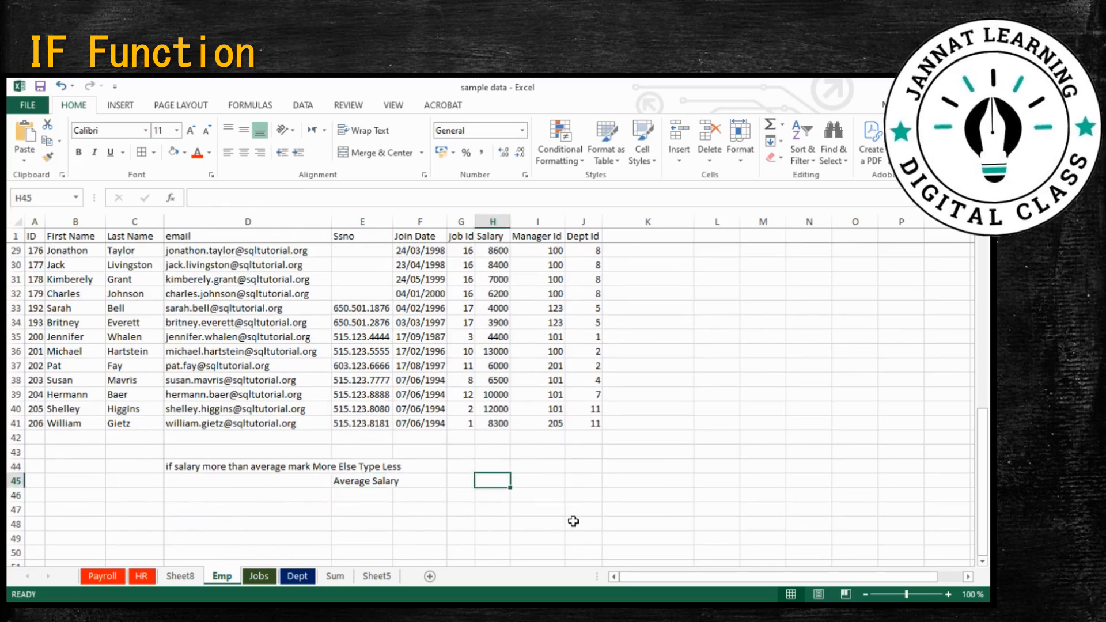
text(=av)
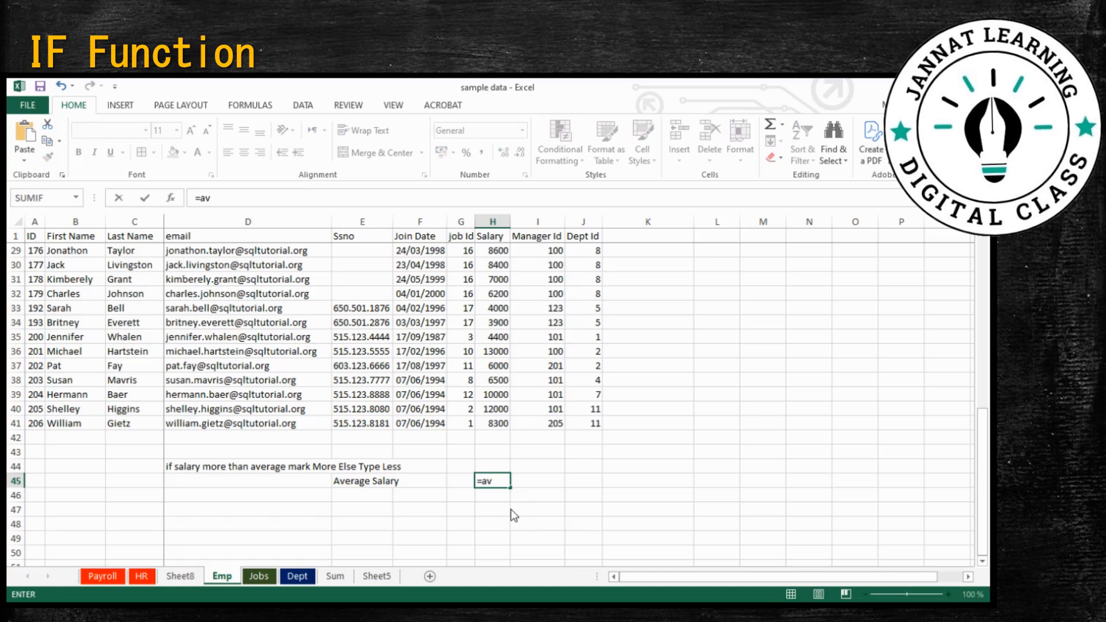
key(Tab)
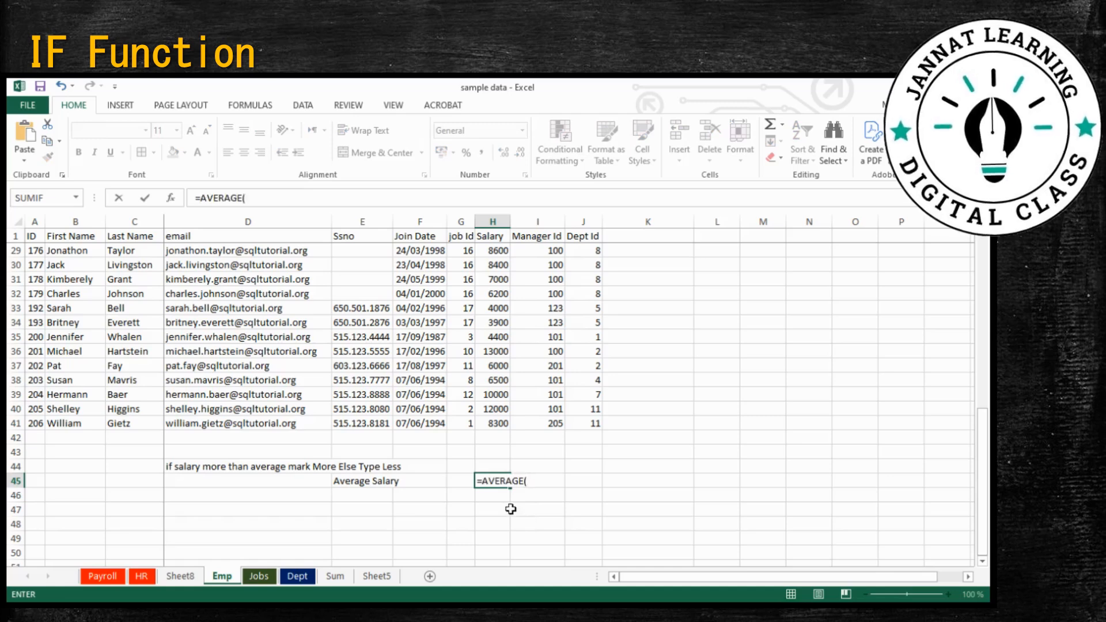
text(h2)
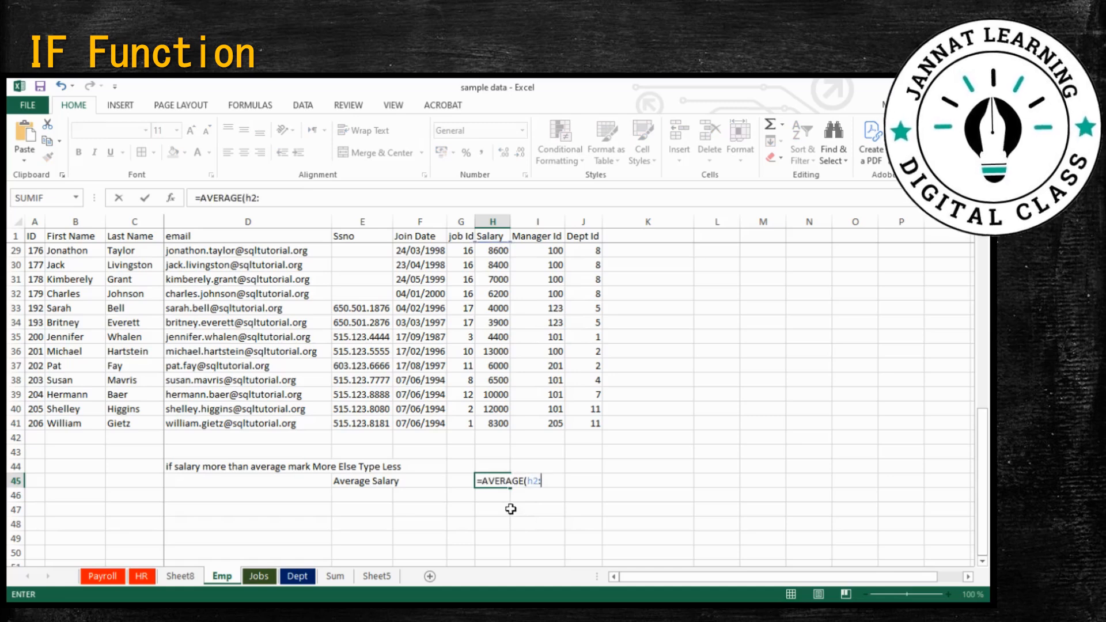
text(:h41)
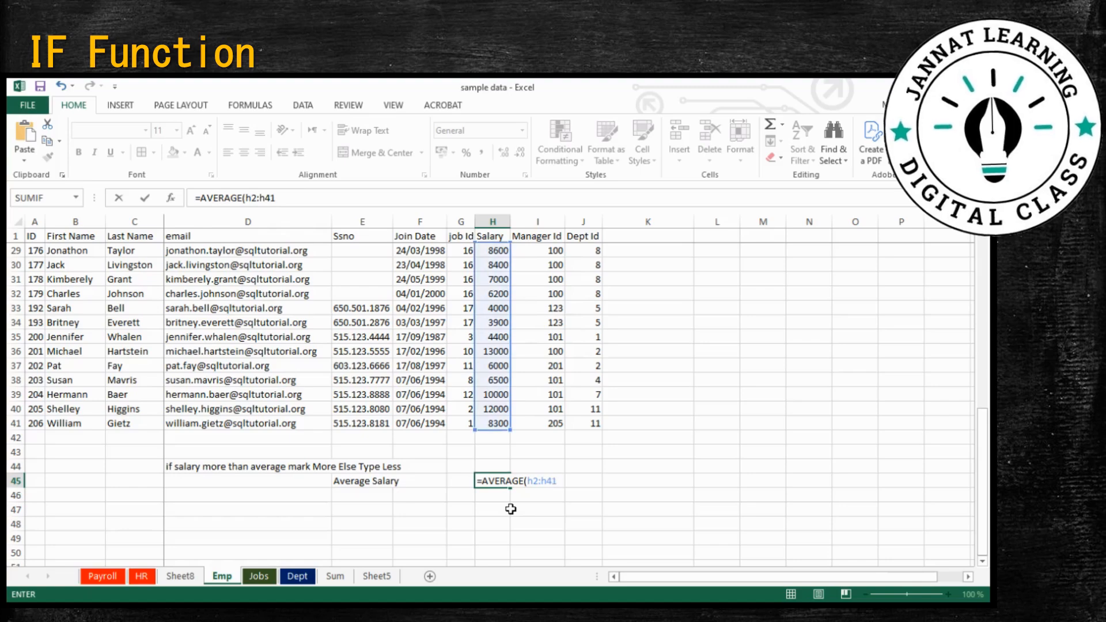
text())
key(Return)
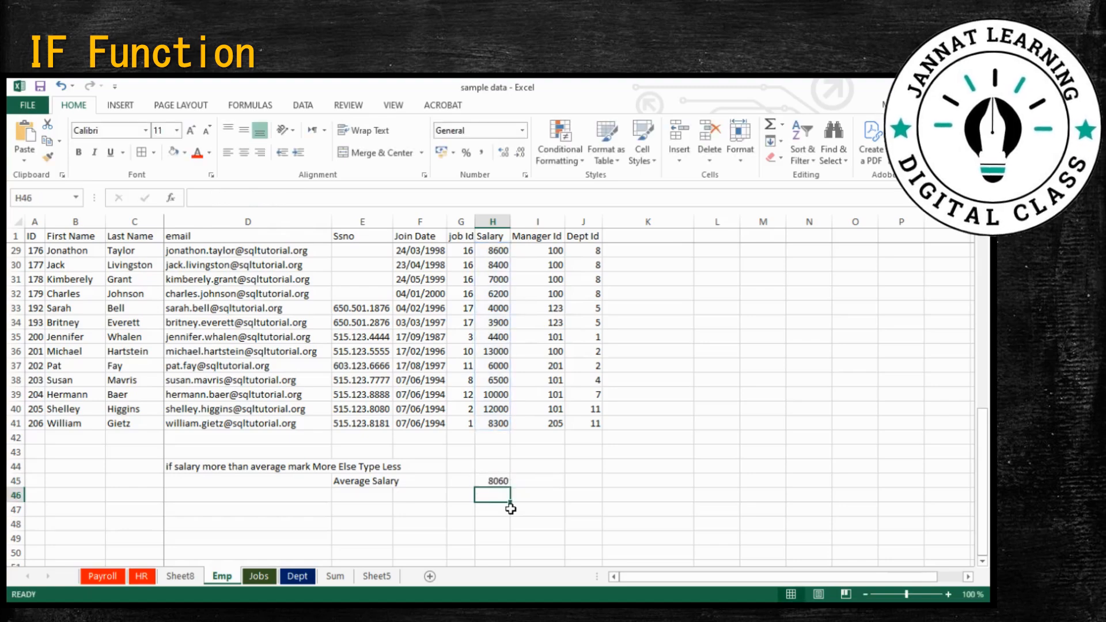
click(494, 481)
Start an IF formula in K2 that tests whether the salary in H2 is greater than the average in H45
scroll(493, 480, up, 9)
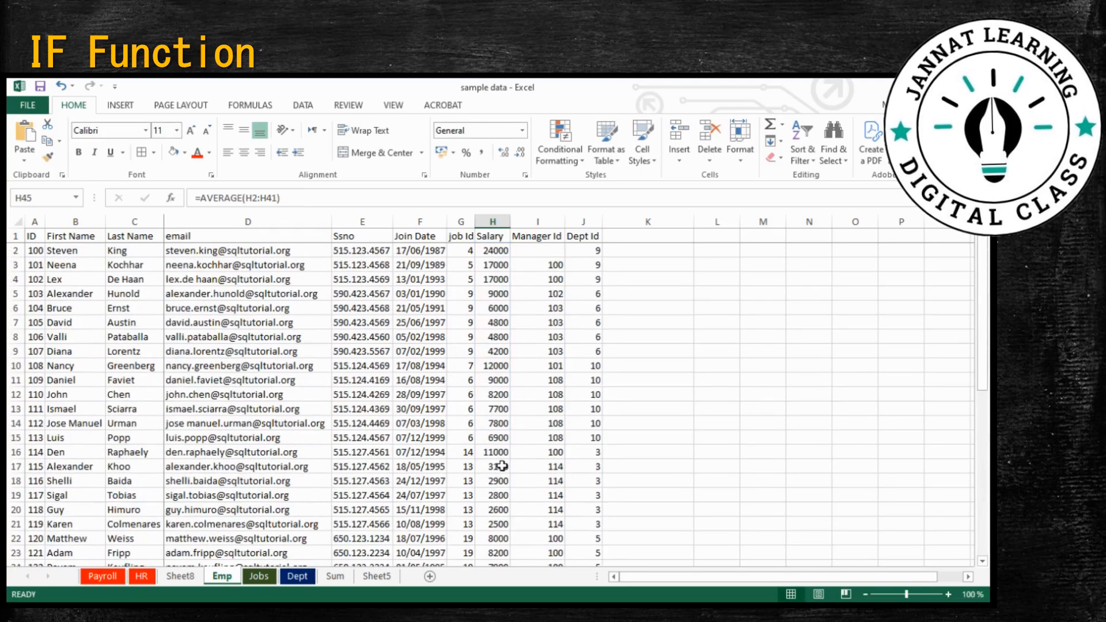
click(628, 253)
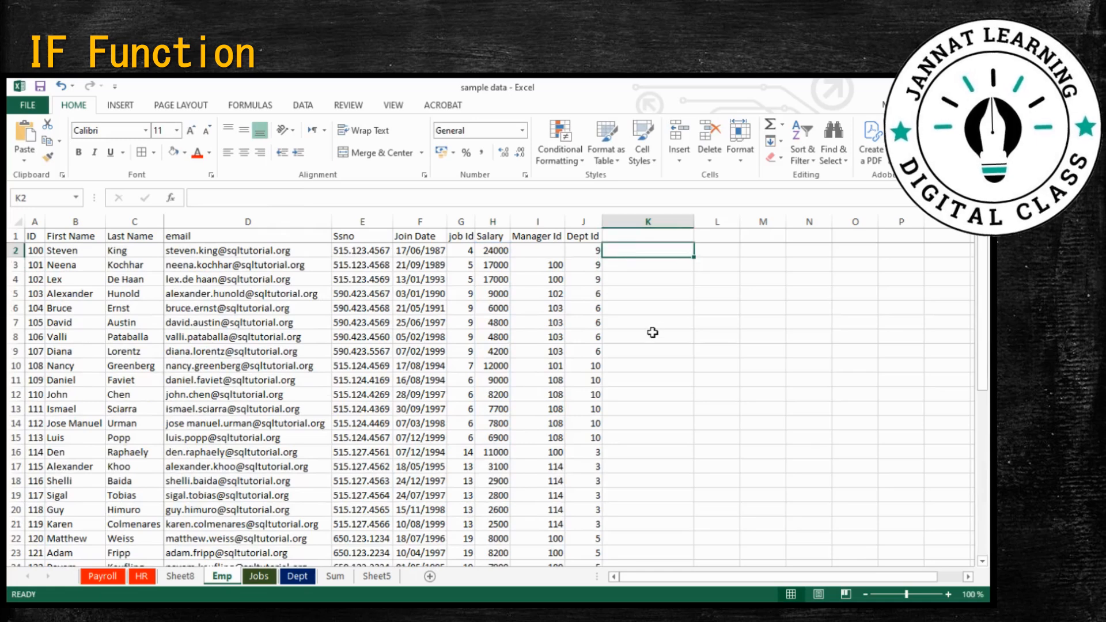
text(=if)
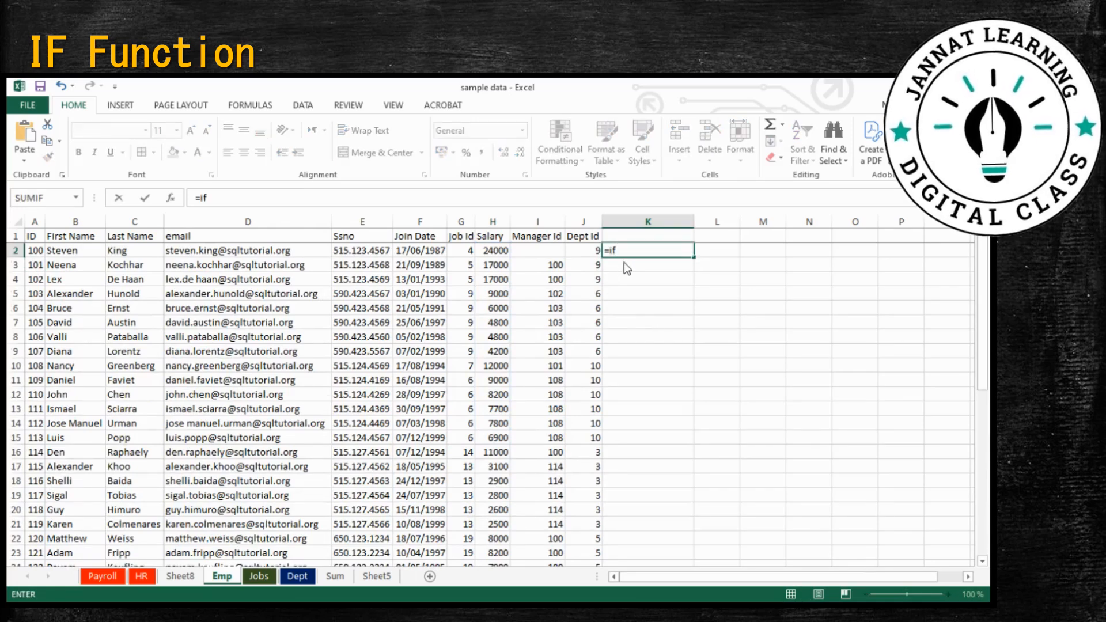
key(Tab)
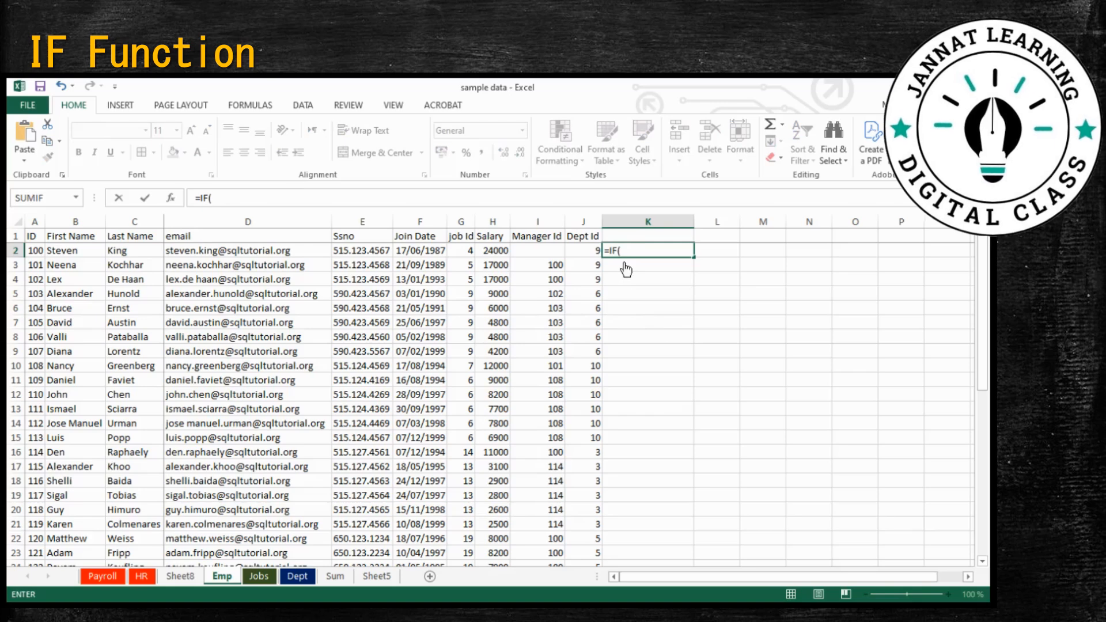
click(493, 252)
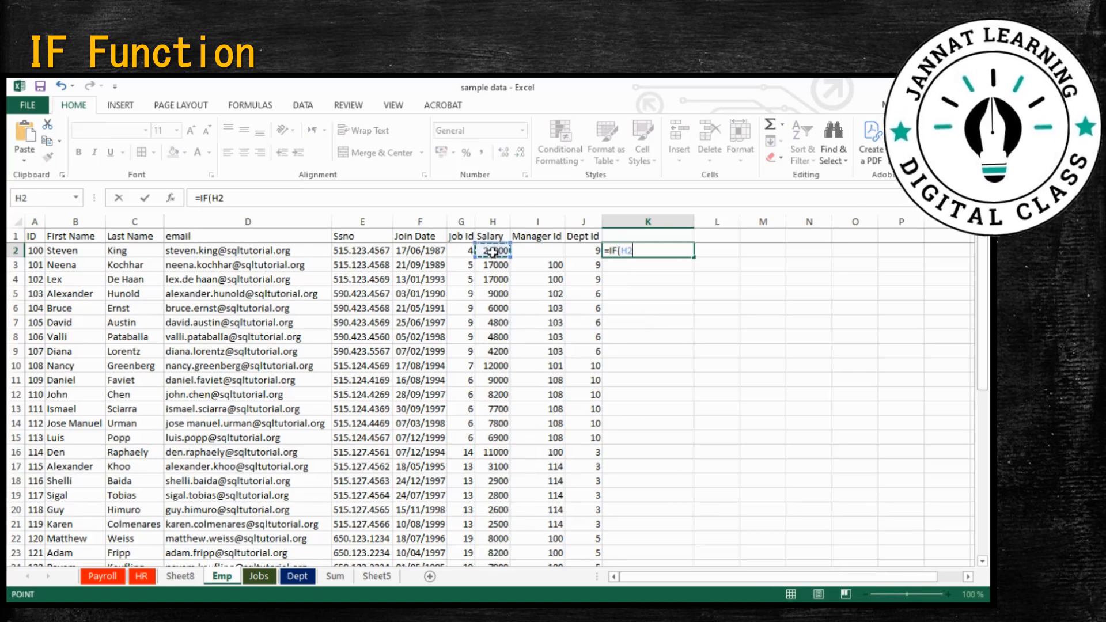
text(>)
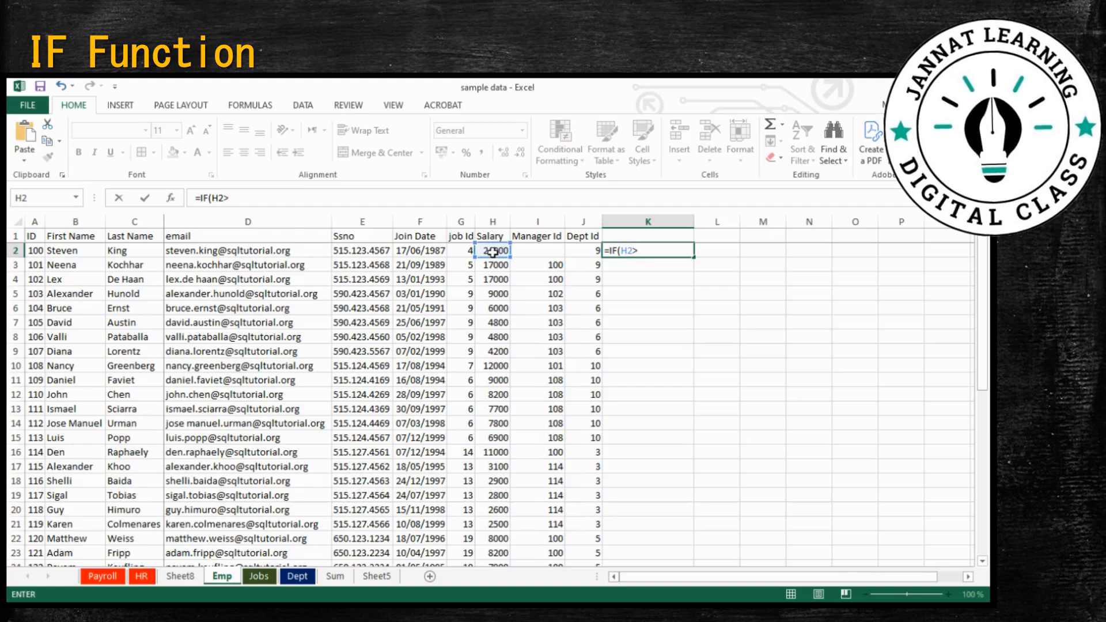
scroll(488, 362, down, 9)
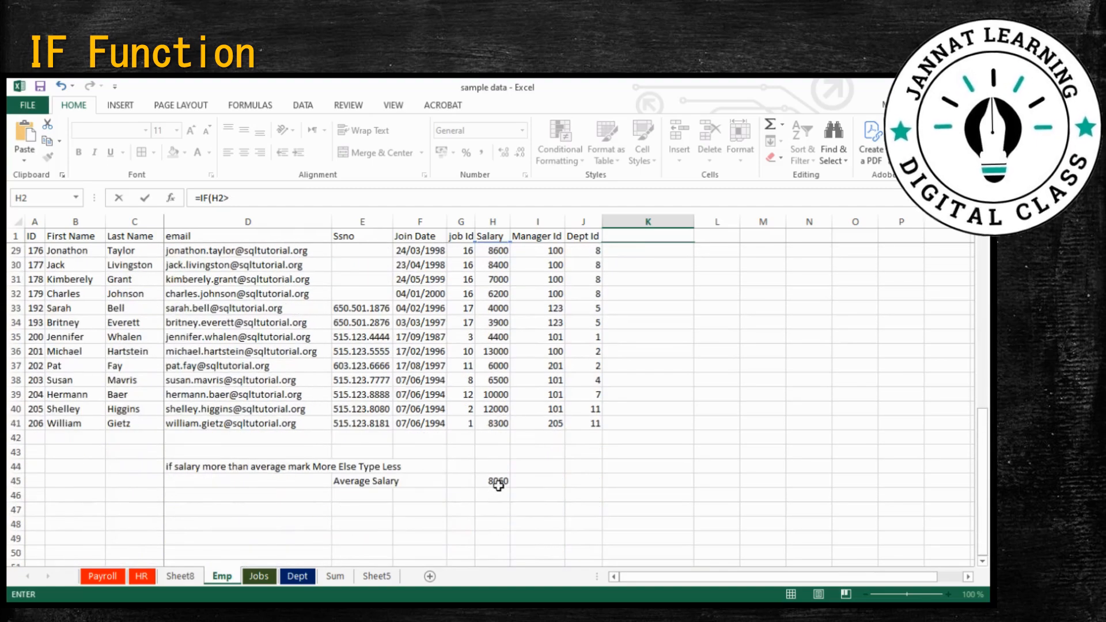
click(496, 484)
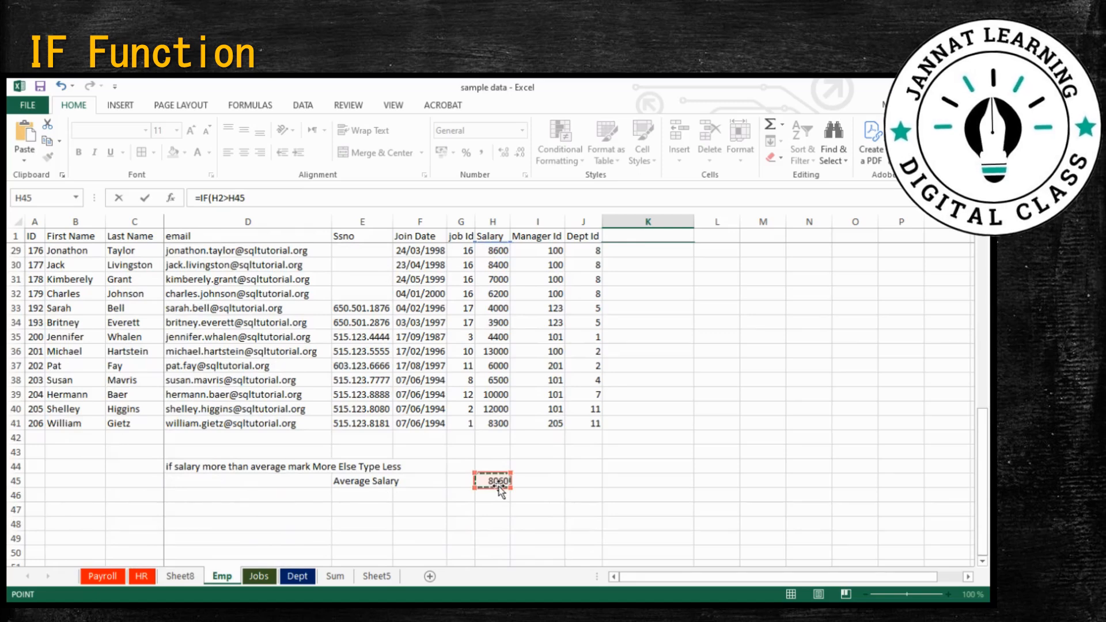
text(,)
Add "More" as the true result and "Less" as the false result, and enter the K2 formula
click(258, 201)
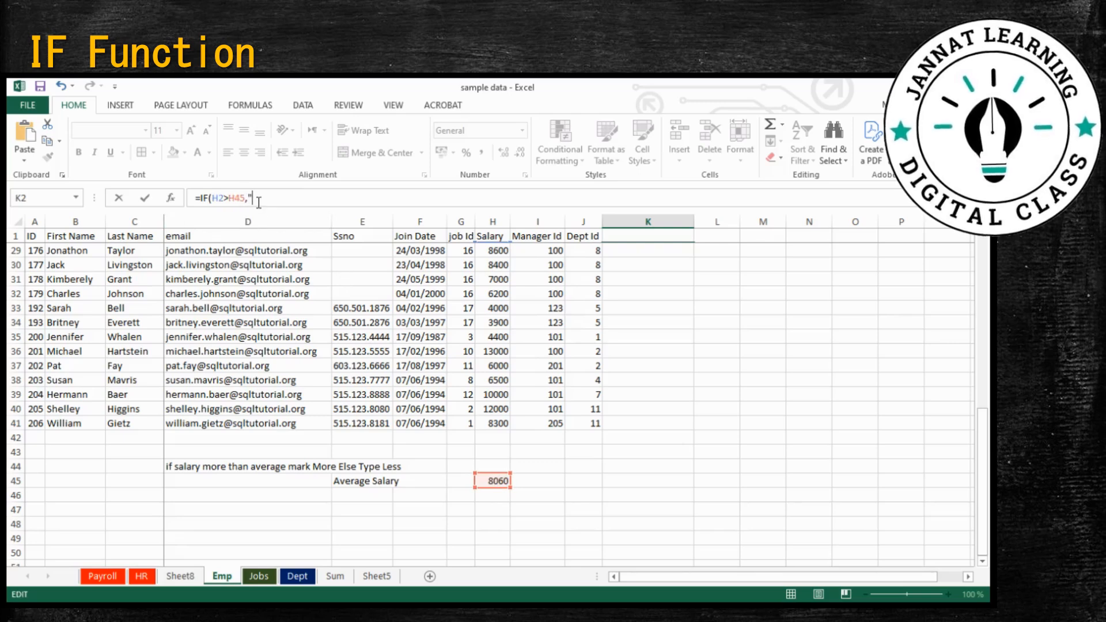
text("More)
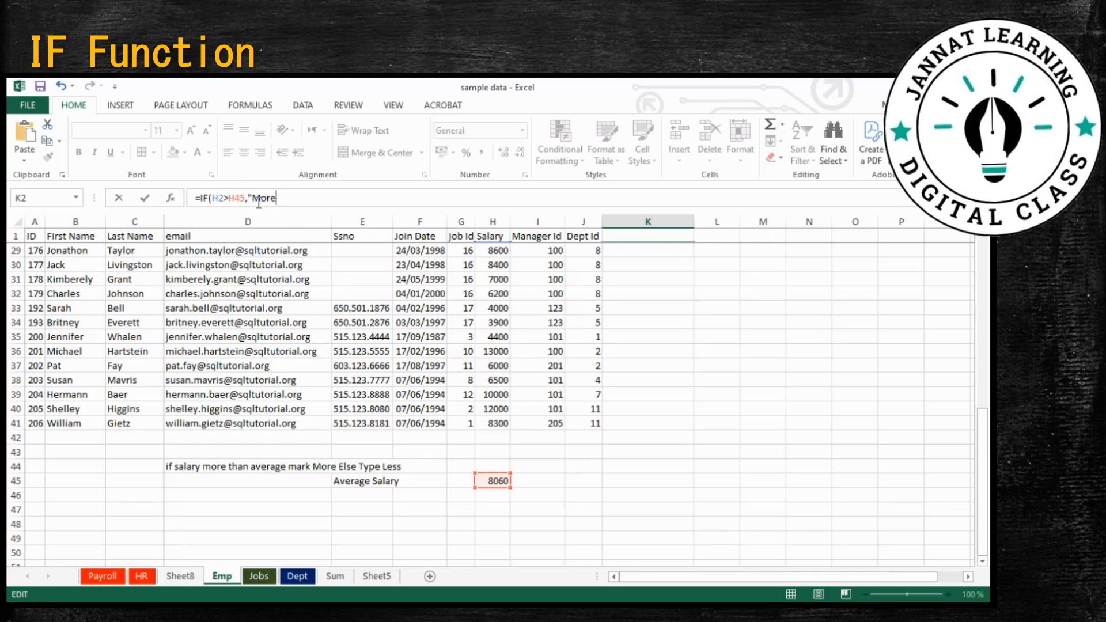
text(")
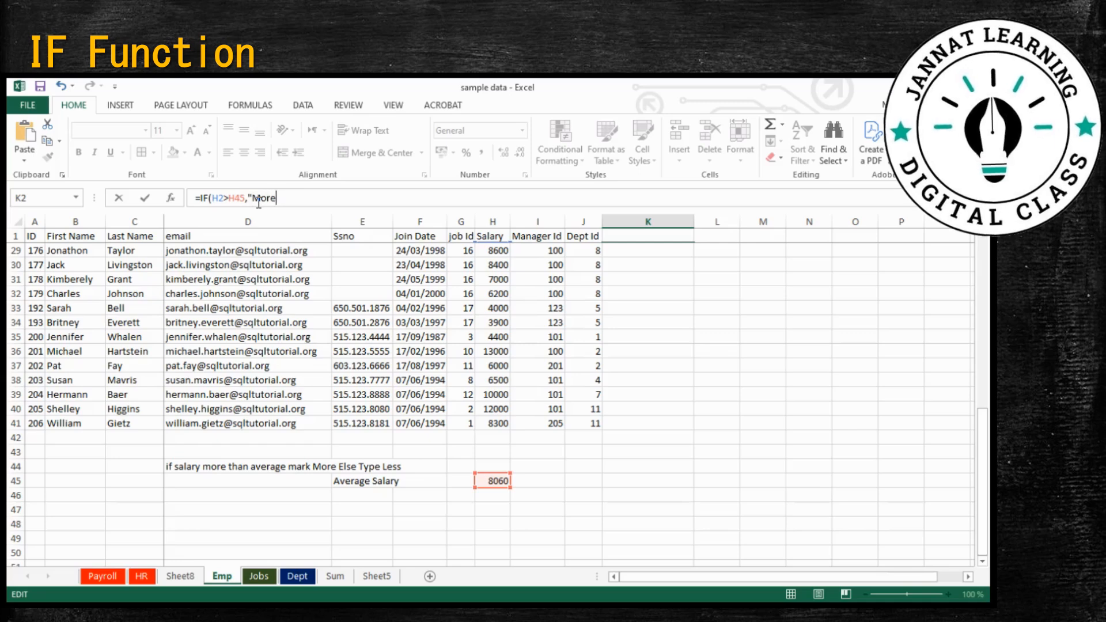
text(,")
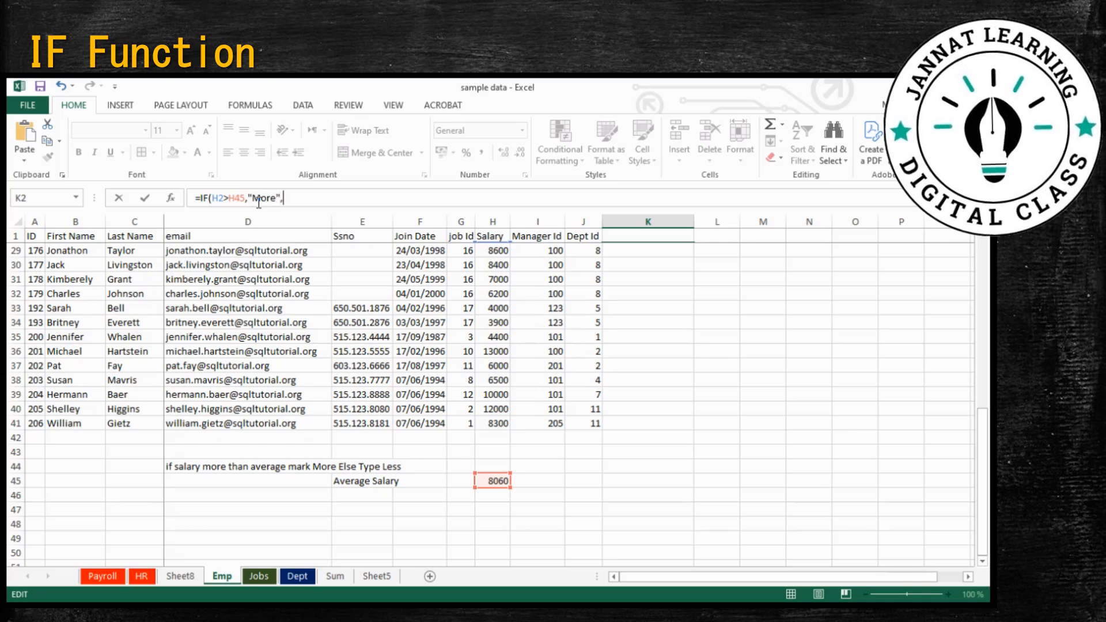
text(L)
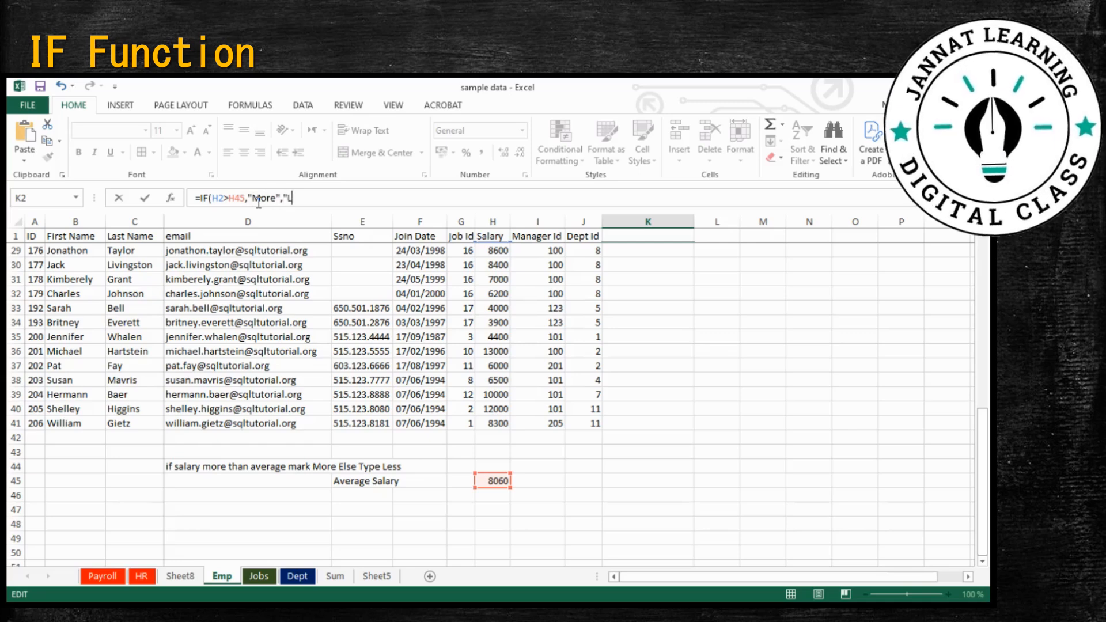
text(ess")
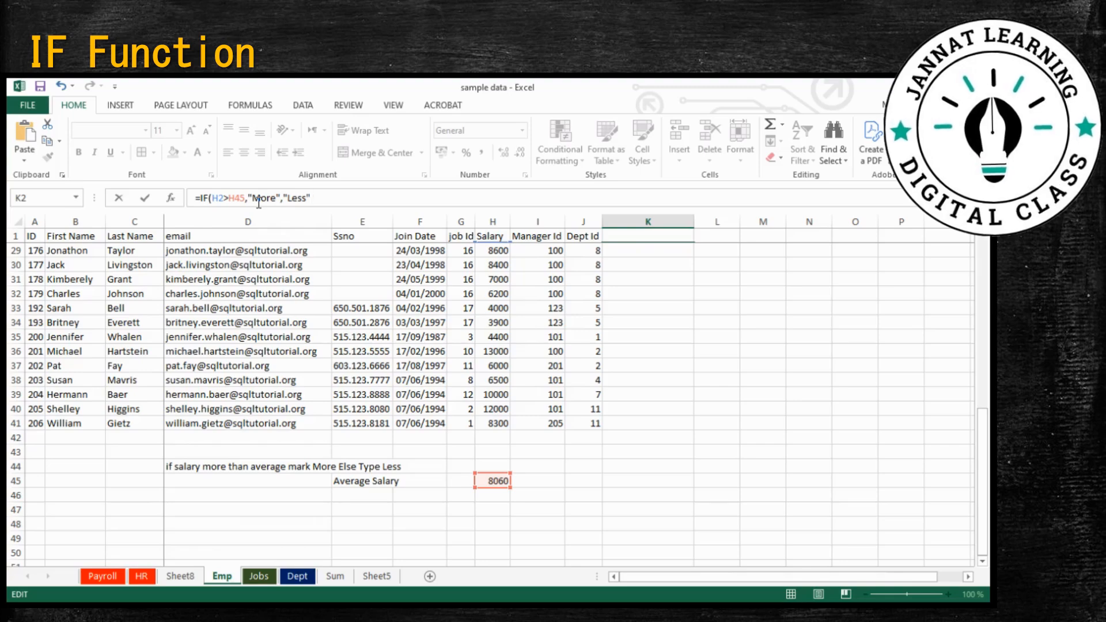
key(Return)
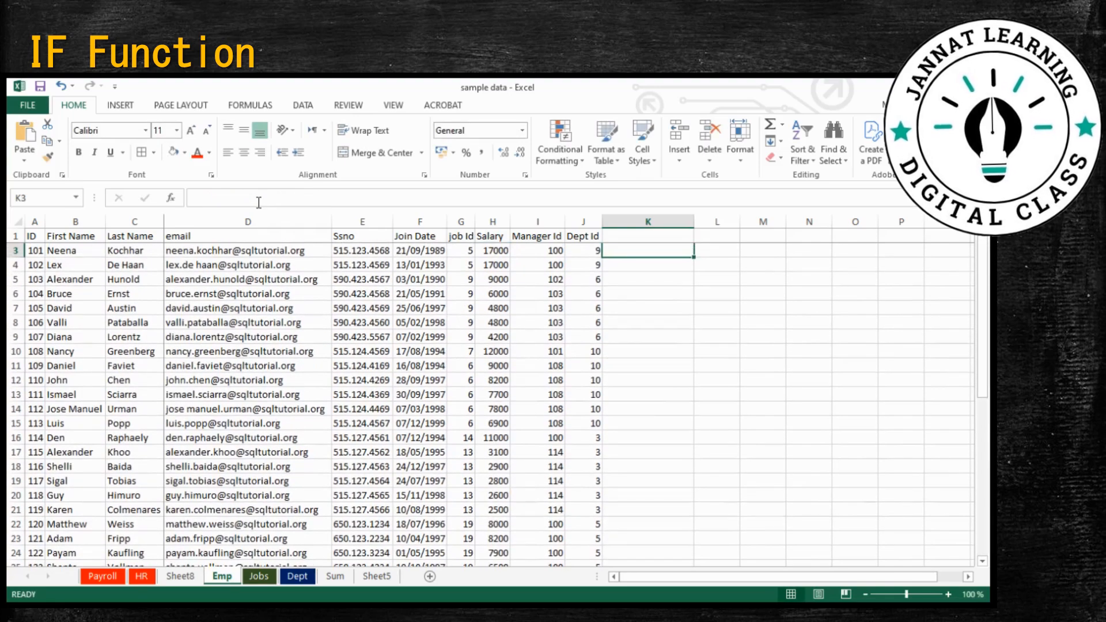
scroll(644, 295, up, 1)
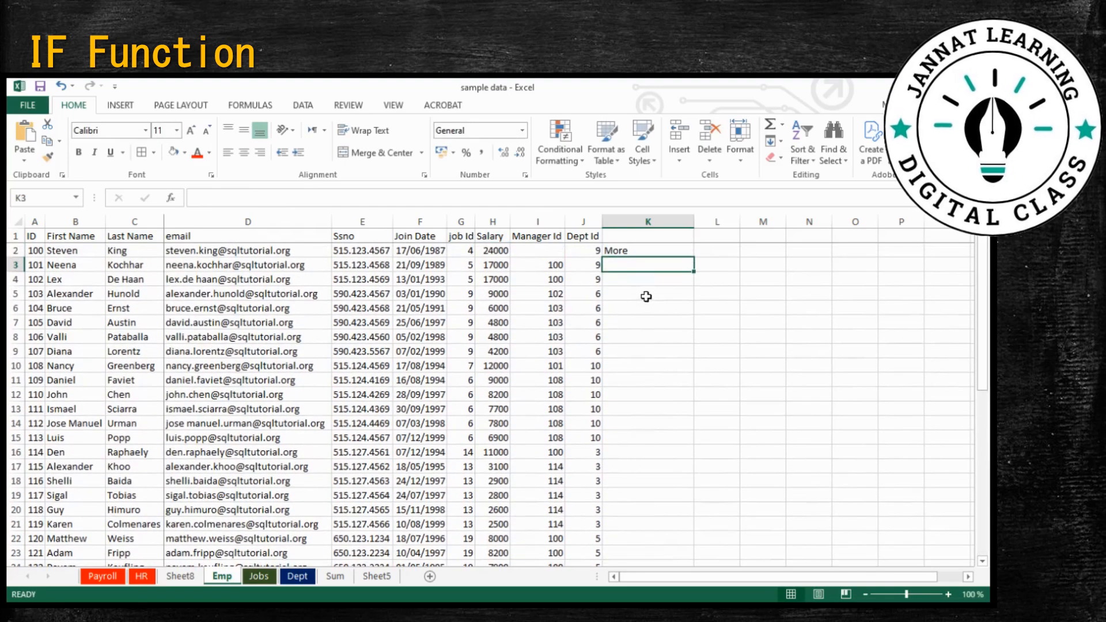
Make the H45 reference in the K2 formula absolute as $H$45
click(632, 250)
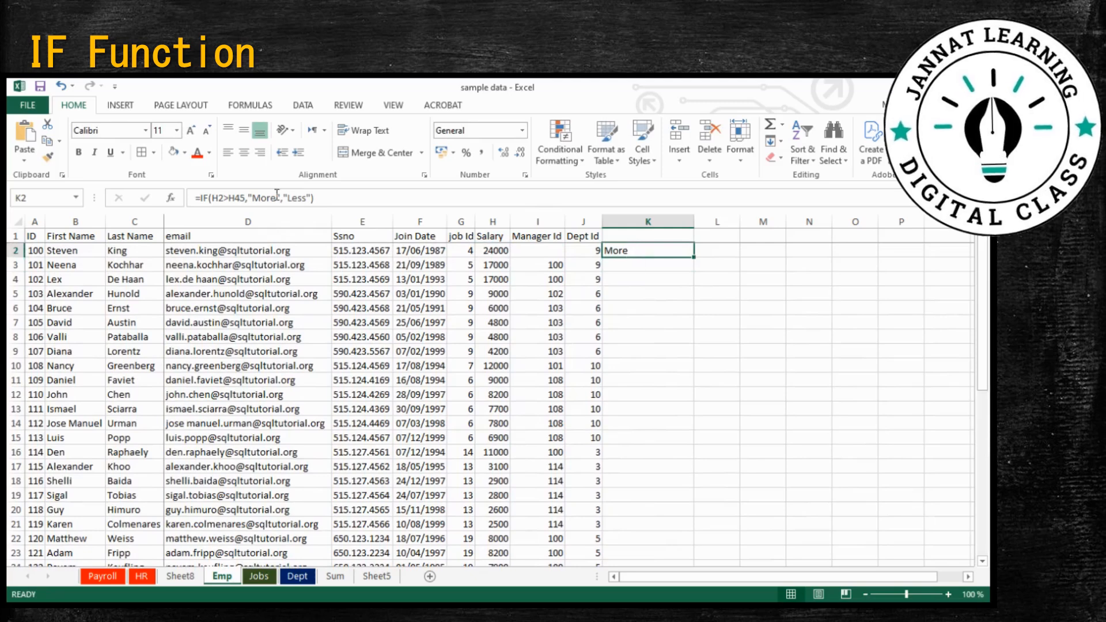
click(233, 197)
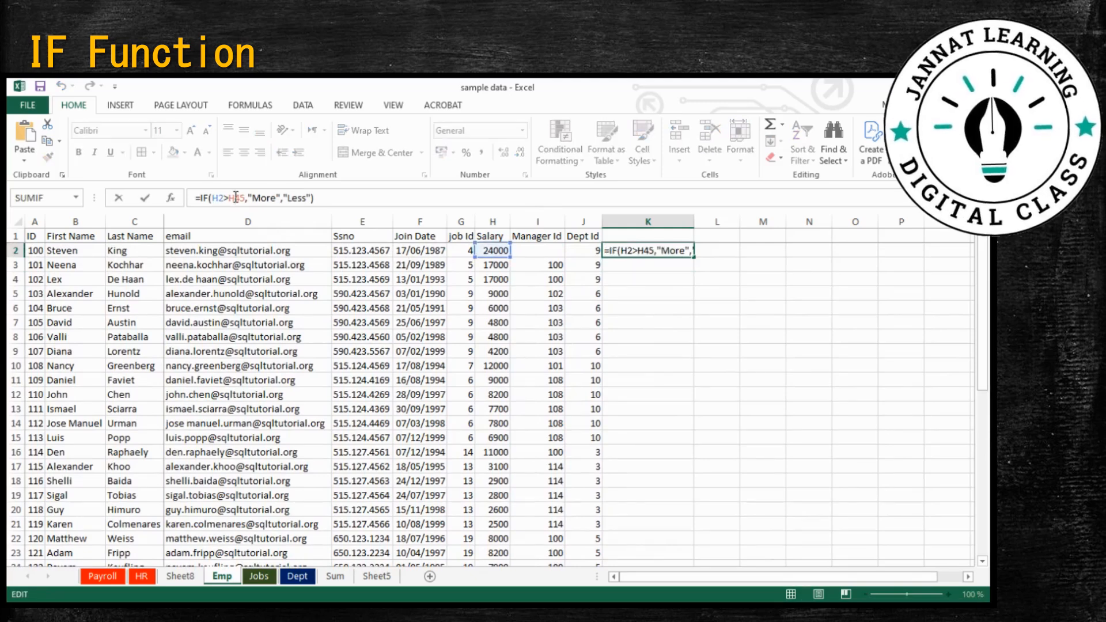
key(F4)
key(Return)
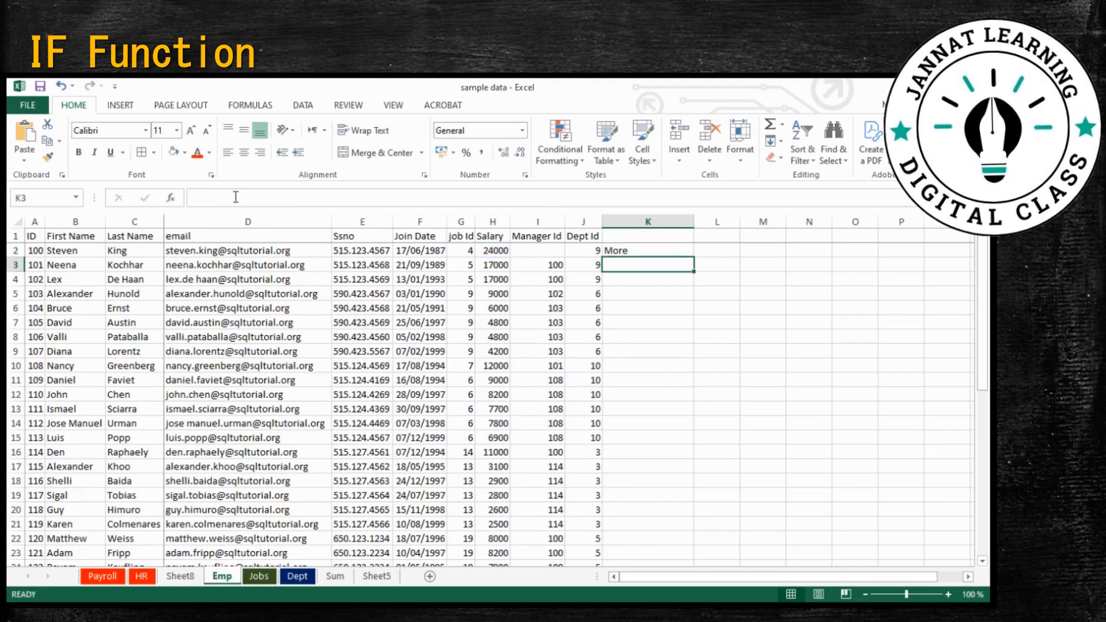
Fill the K2 IF formula down column K for all employee rows through K41
click(640, 250)
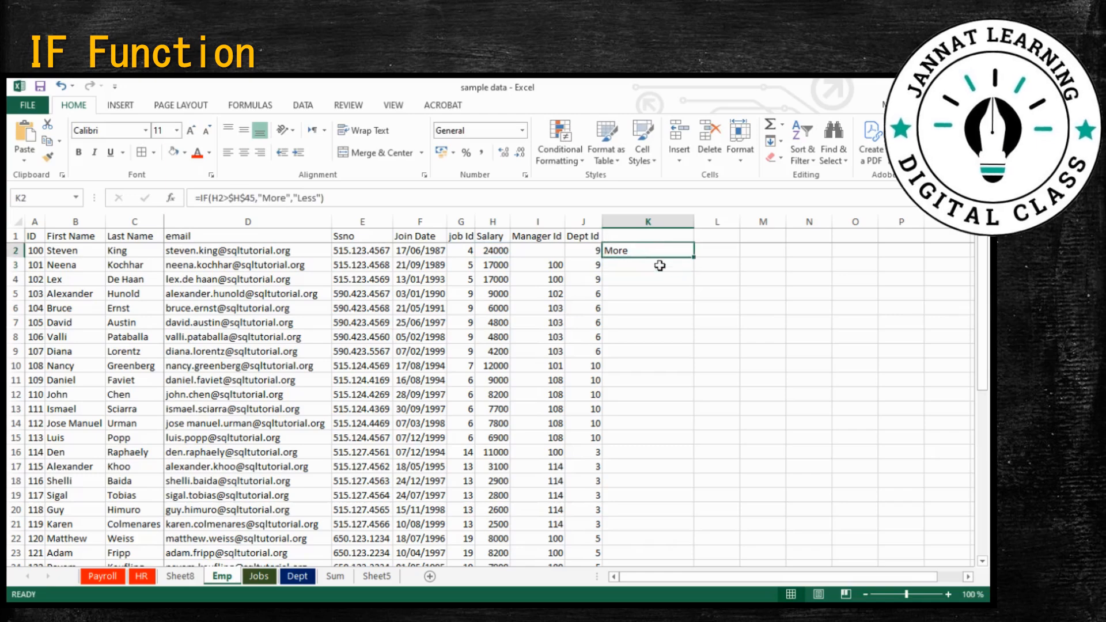
double_click(694, 257)
scroll(663, 415, down, 3)
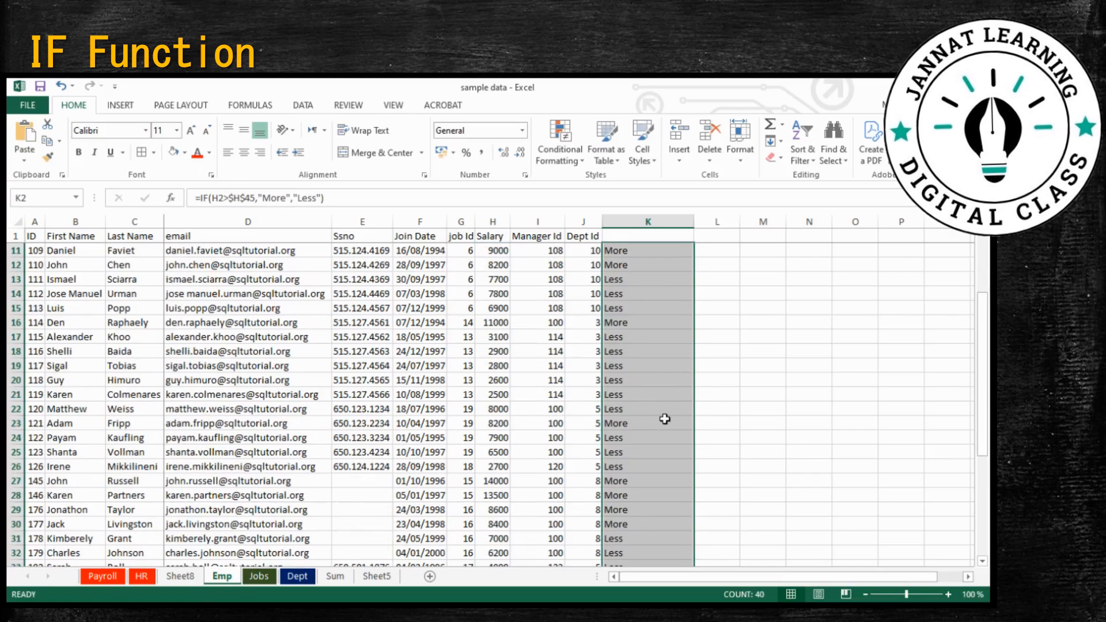
scroll(663, 414, up, 3)
click(665, 419)
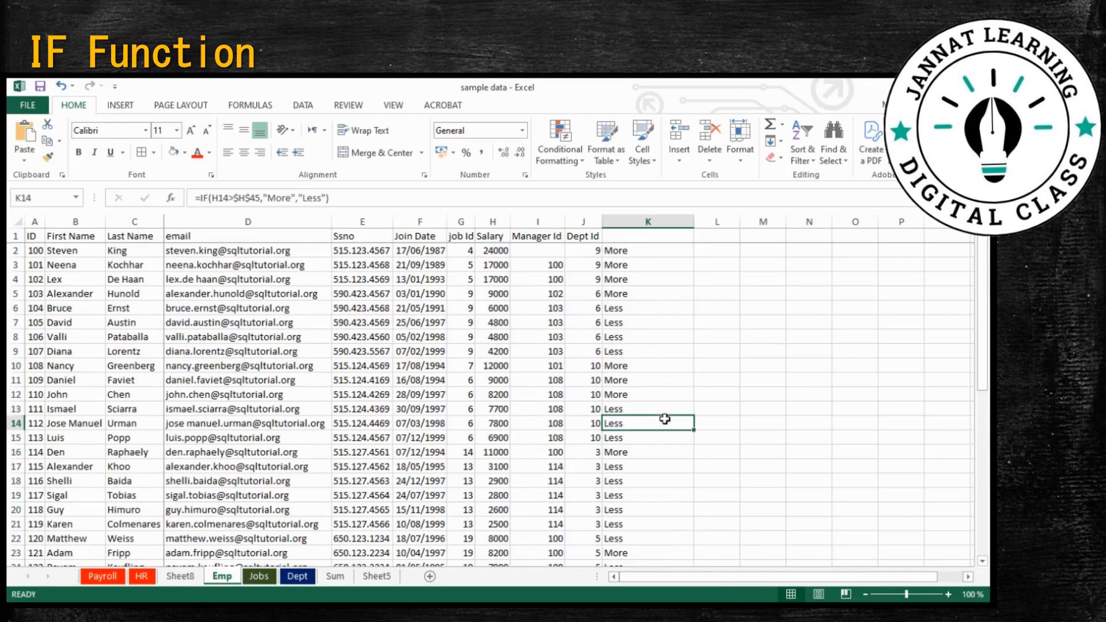
click(626, 251)
drag(627, 250, 640, 411)
click(649, 339)
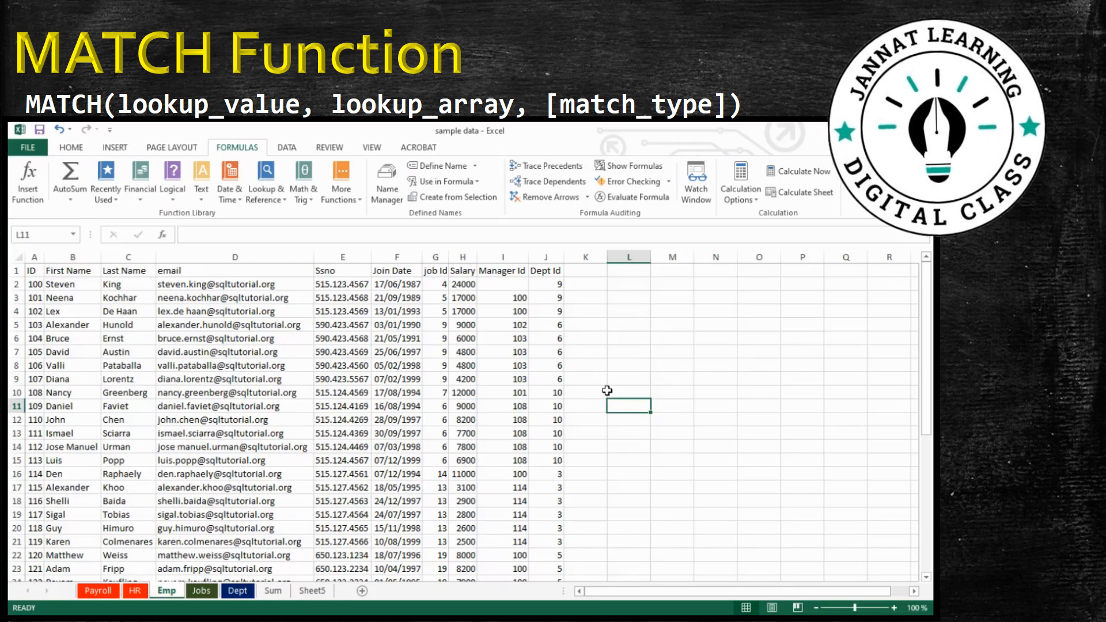
Enter a MATCH formula in L11 that finds an employee's last name in C2:C41 with match type 0
text(=)
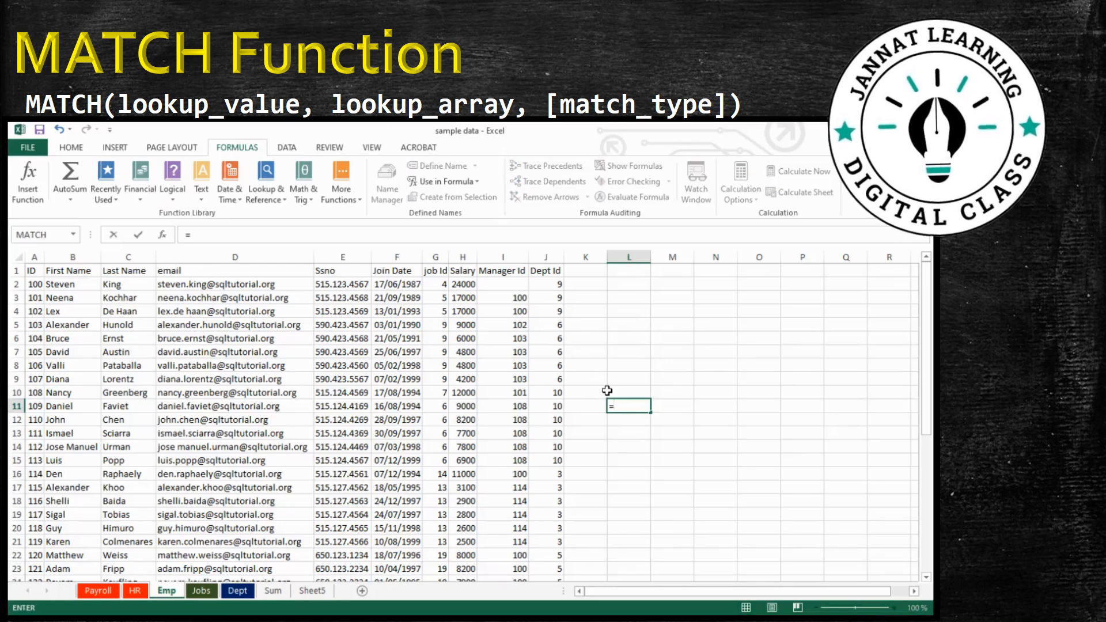
text(mat)
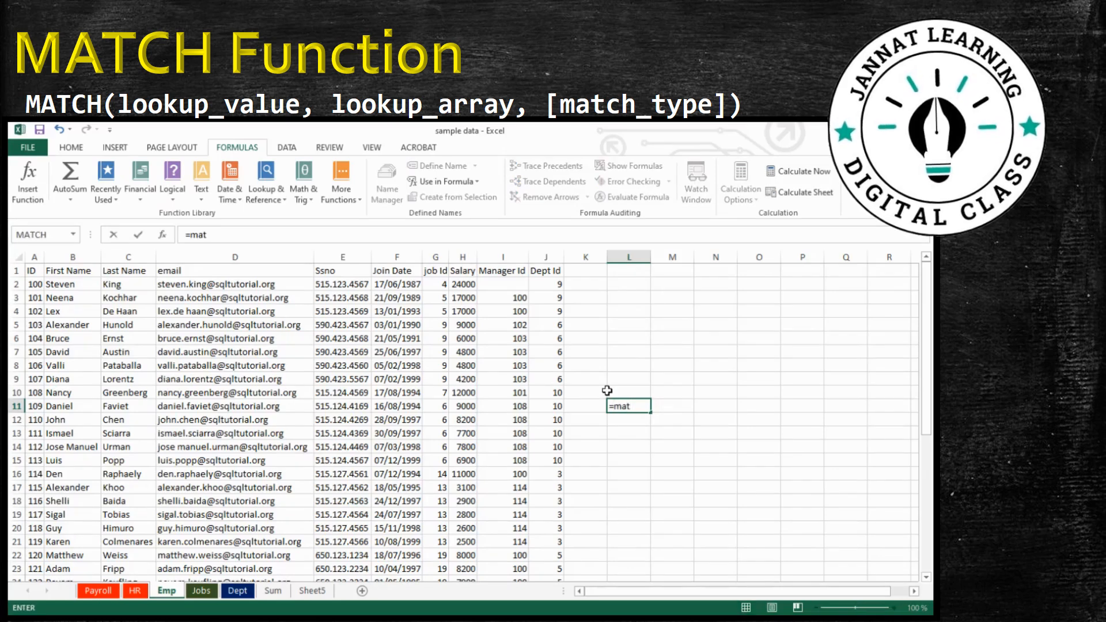
key(Tab)
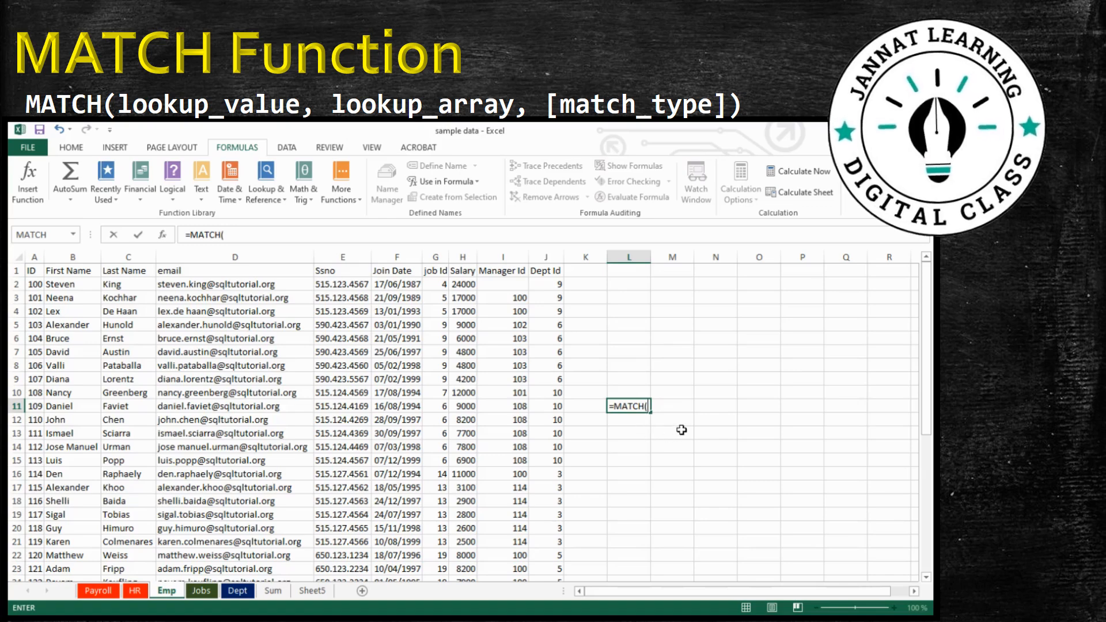
text("A)
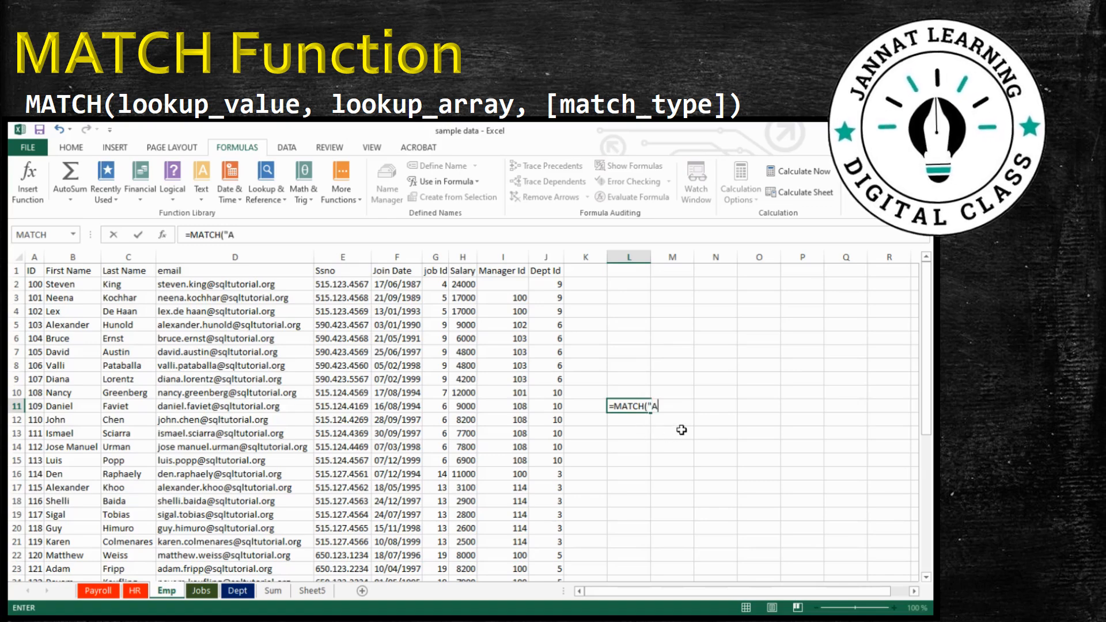
text(ustin",c)
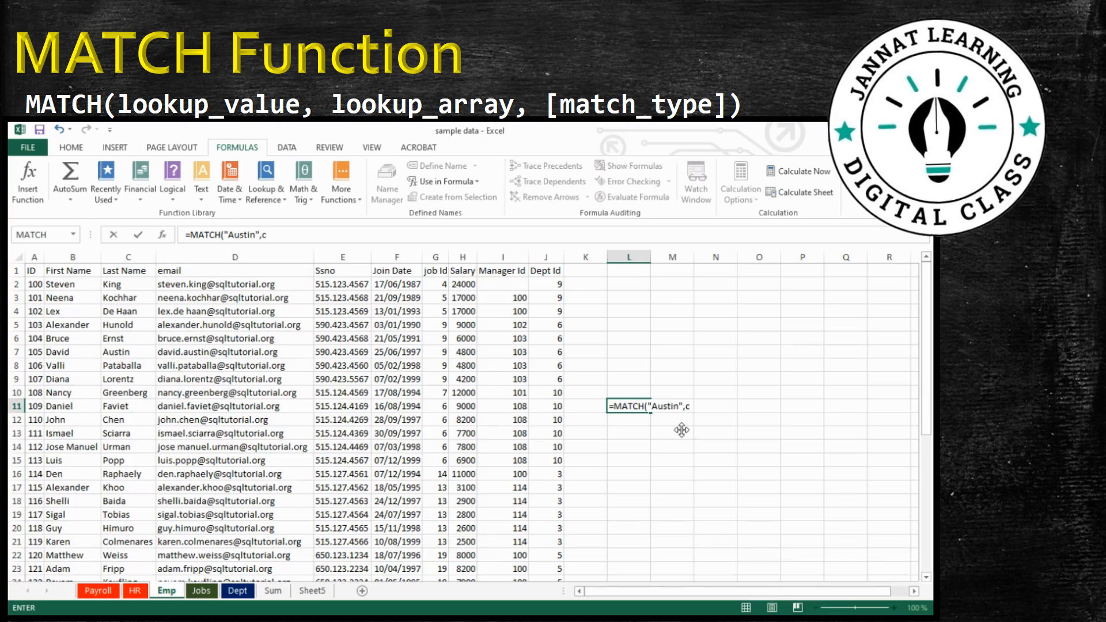
text(2:)
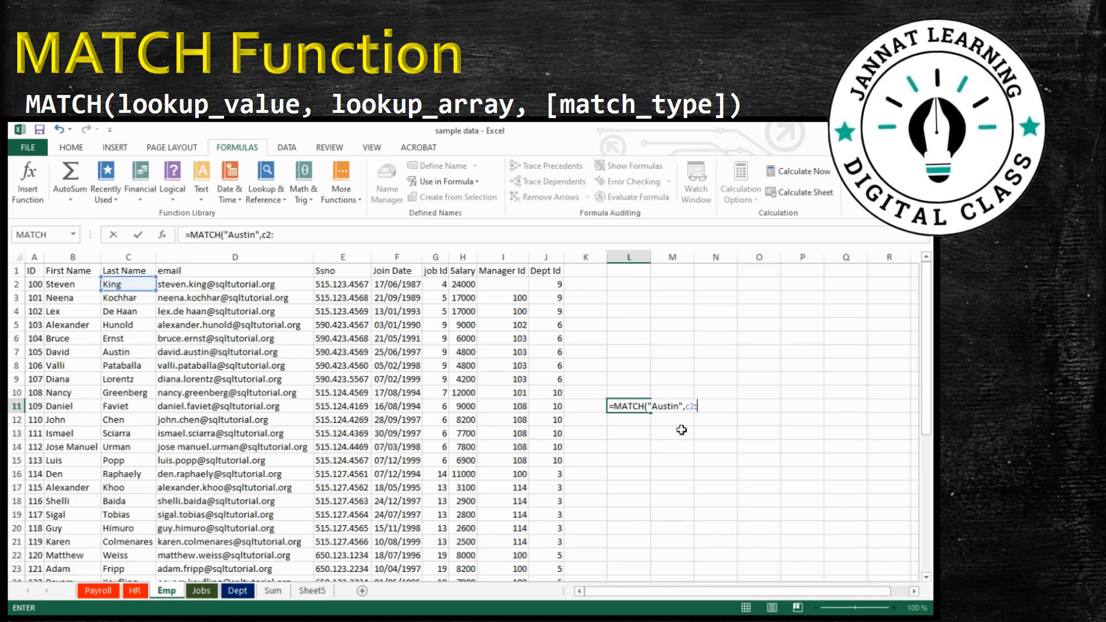
text(c41)
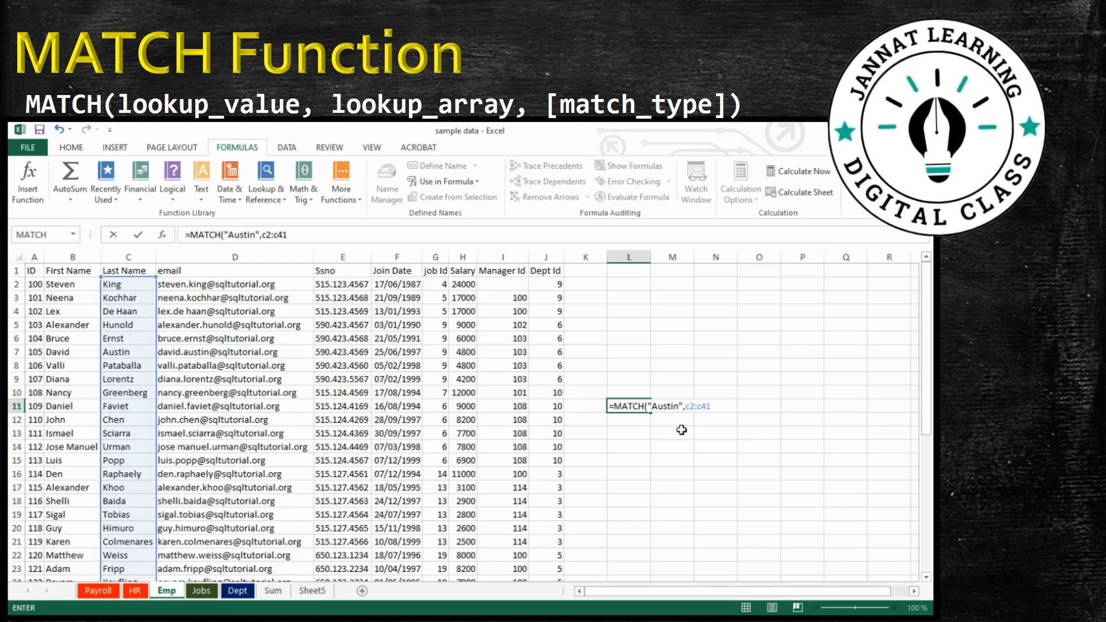
text(,)
text(0))
key(Return)
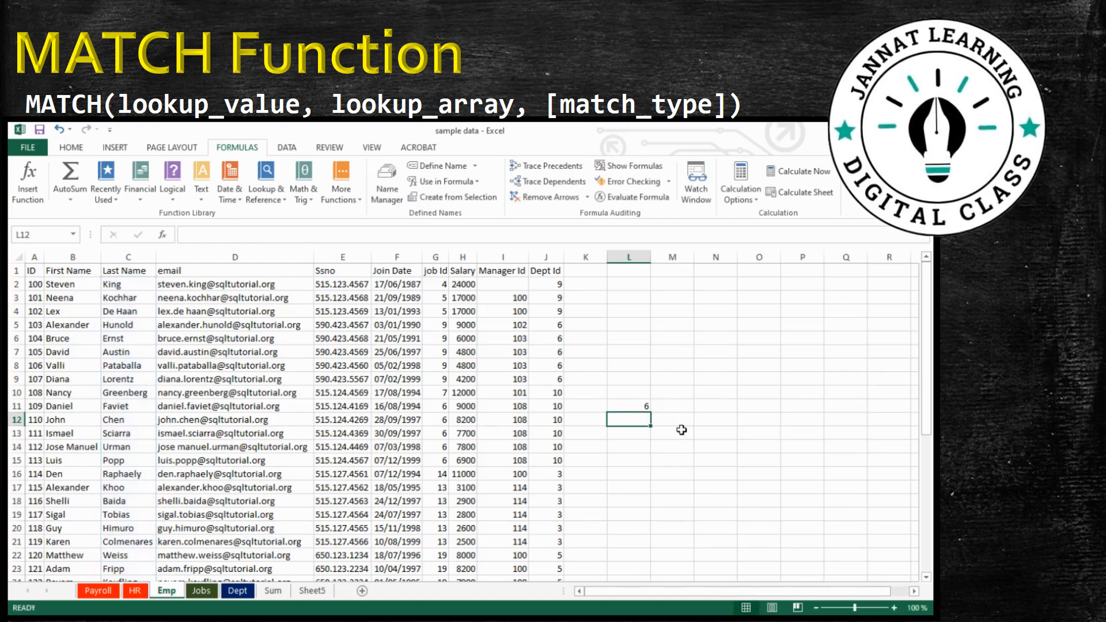
Trace the precedents of the MATCH formula in L11 and select the matching last name in column C
click(641, 404)
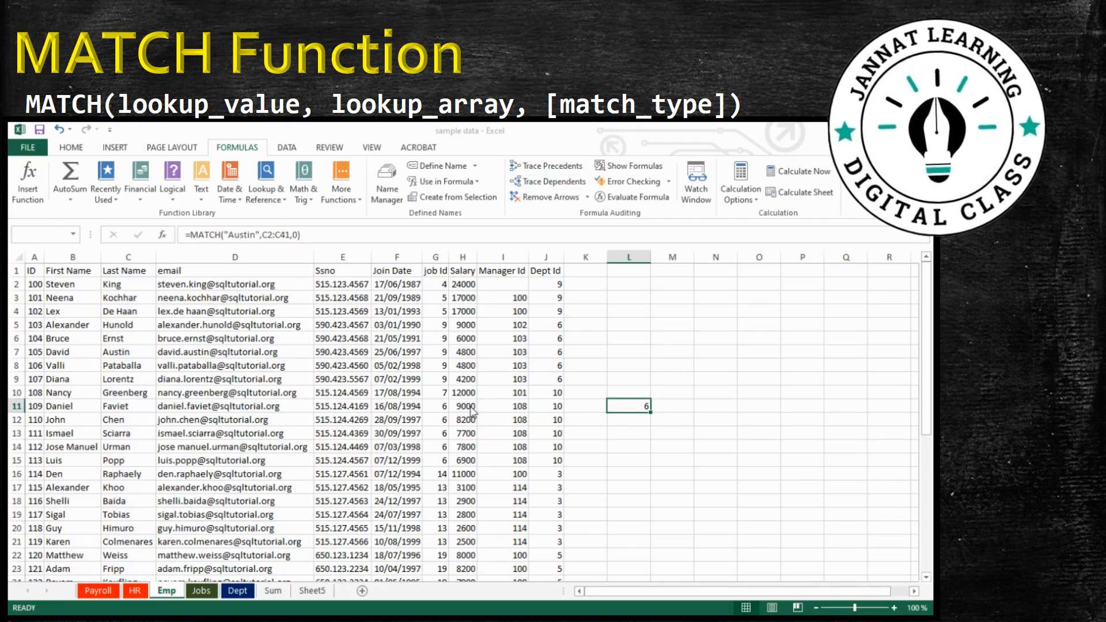
click(558, 174)
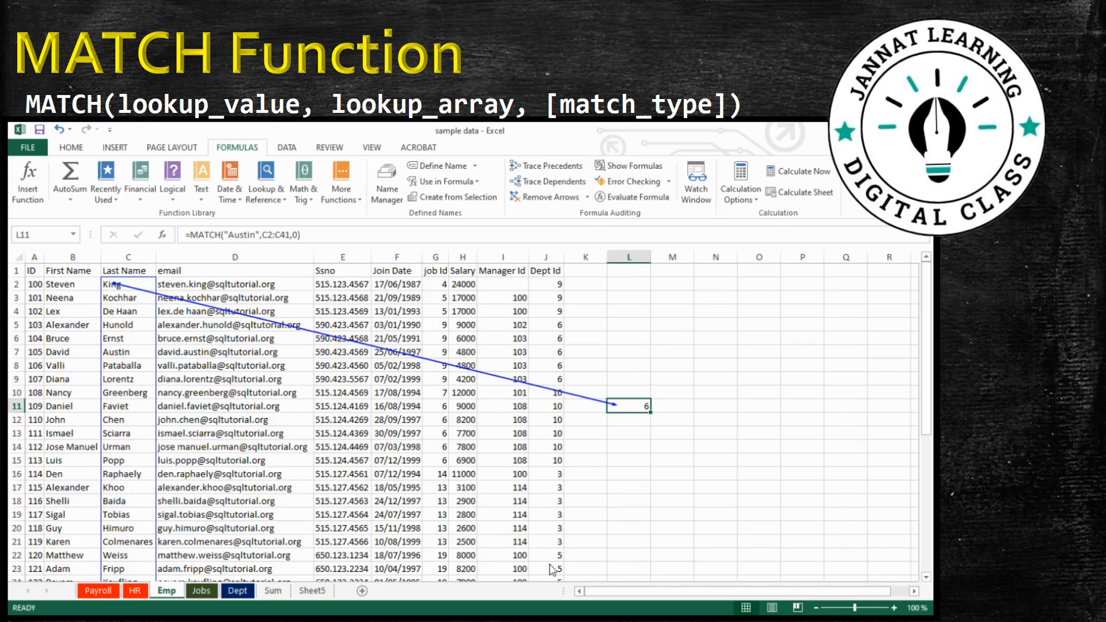
click(124, 357)
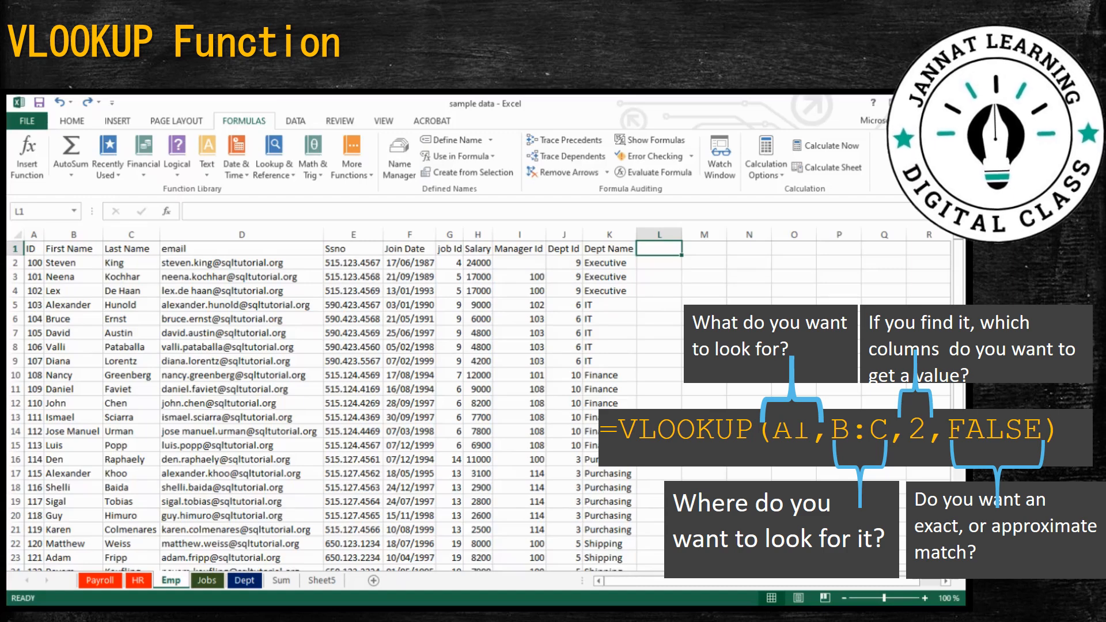
Enter the column header "Job Name" in L1
key(BackSpace)
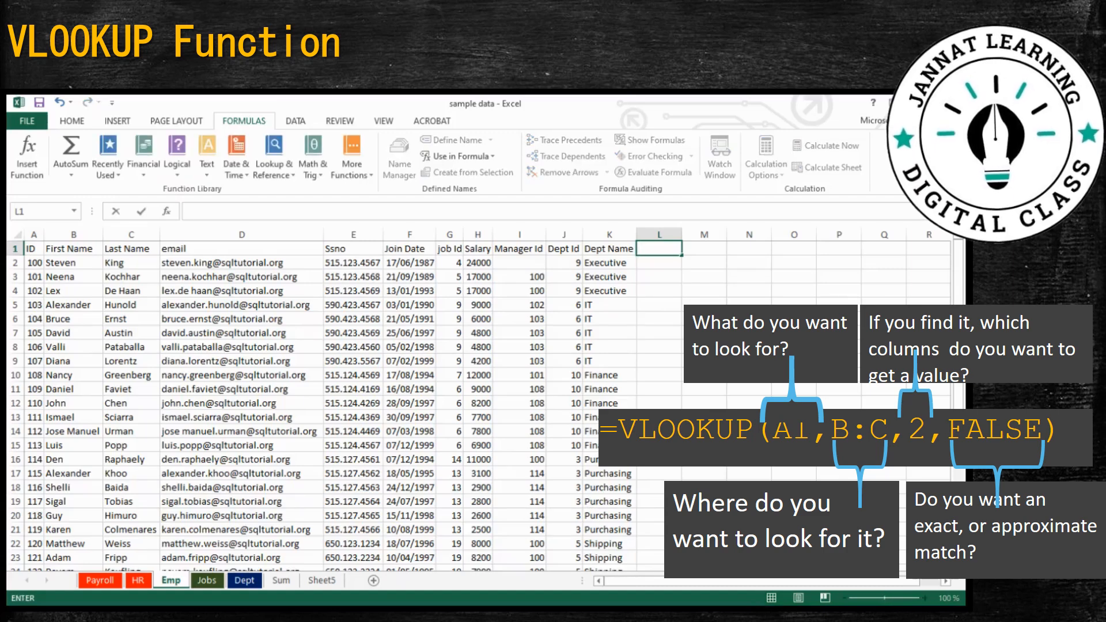
text(jOH)
key(BackSpace)
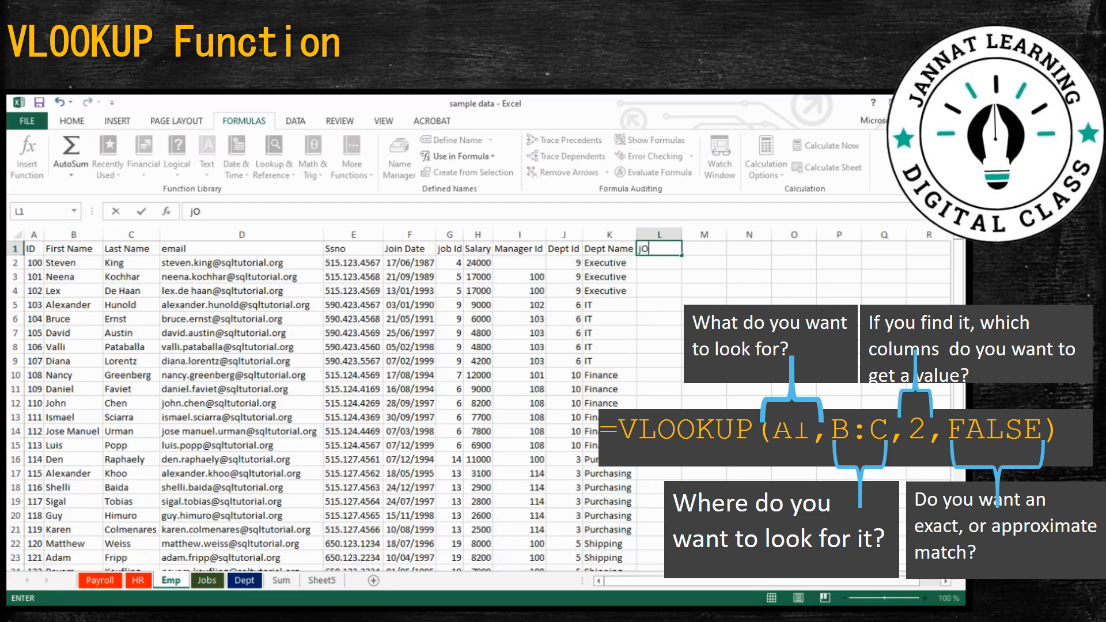
key(BackSpace)
key(BackSpace)
text(Jo)
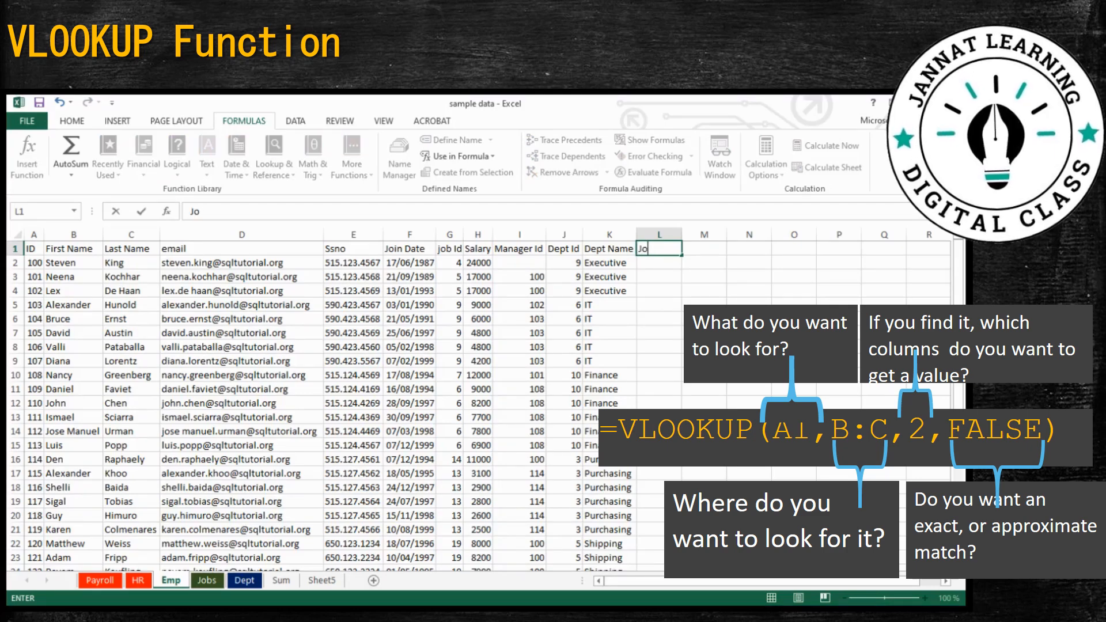
text(b Name)
key(Return)
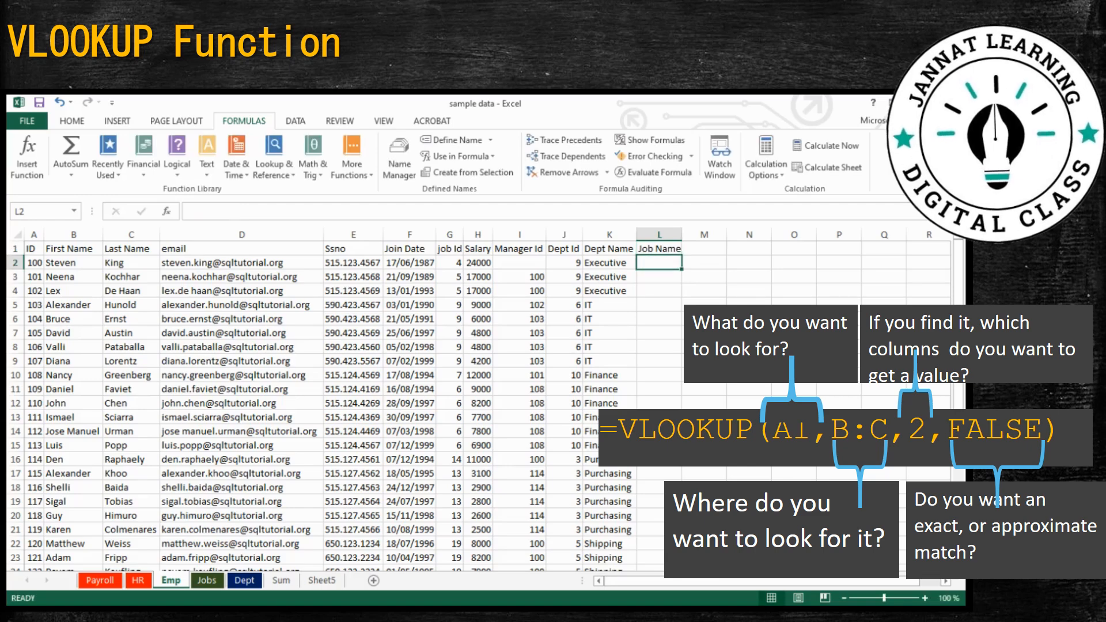
Start a VLOOKUP formula in L2 with the job Id in G2 as the lookup value
text(=)
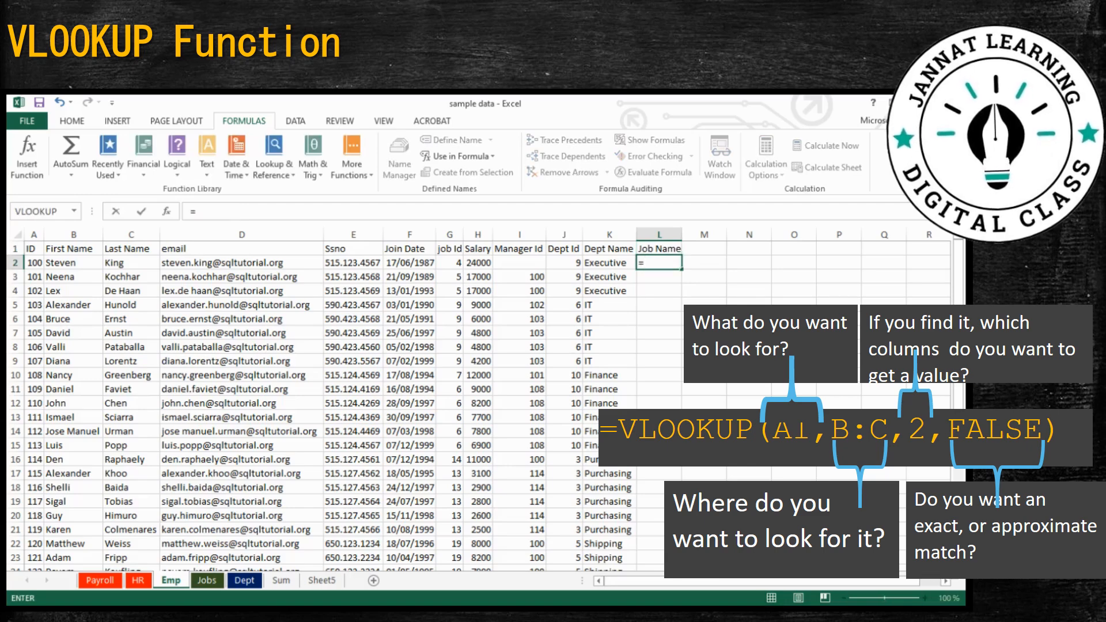
text(v)
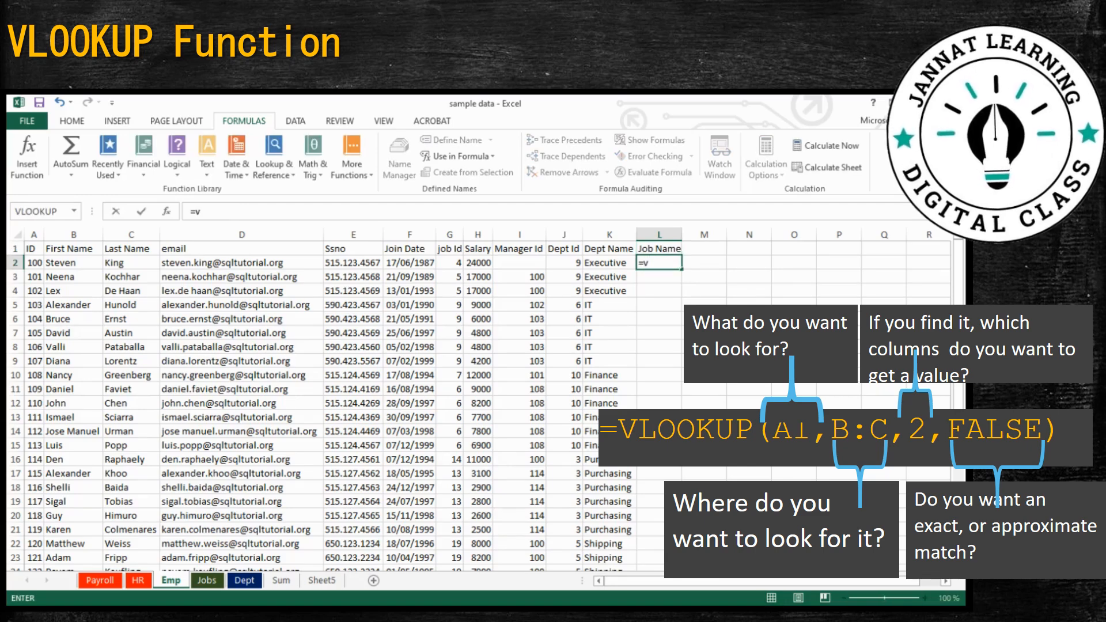
key(Tab)
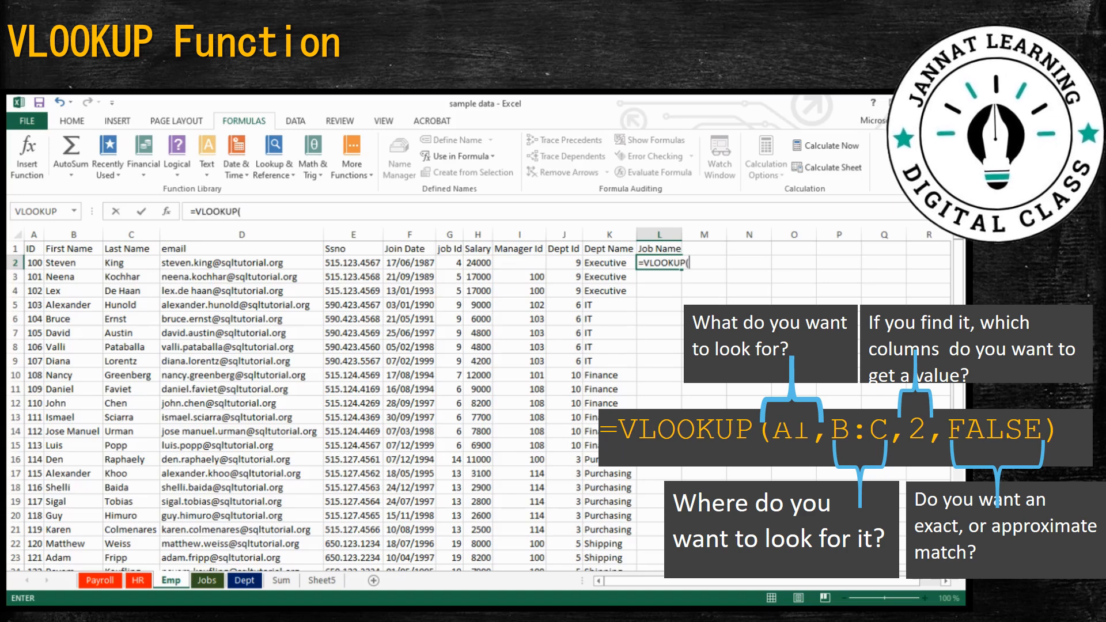
click(455, 265)
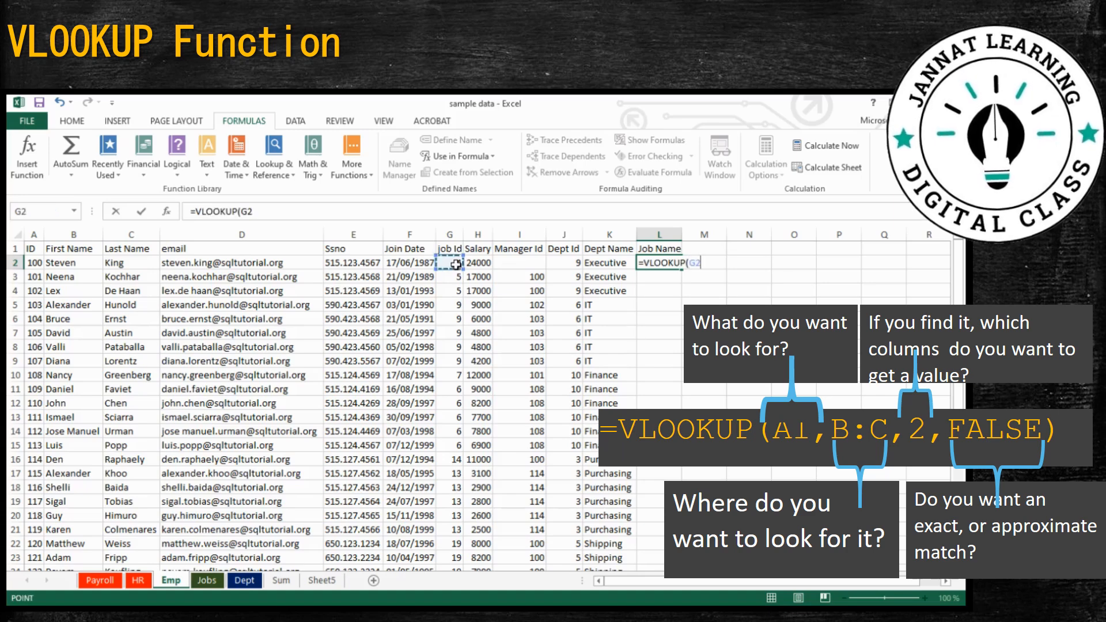
text(,)
Complete the L2 formula with table range Jobs!A2:B20, column index 2 and FALSE, and reopen it for editing
click(208, 585)
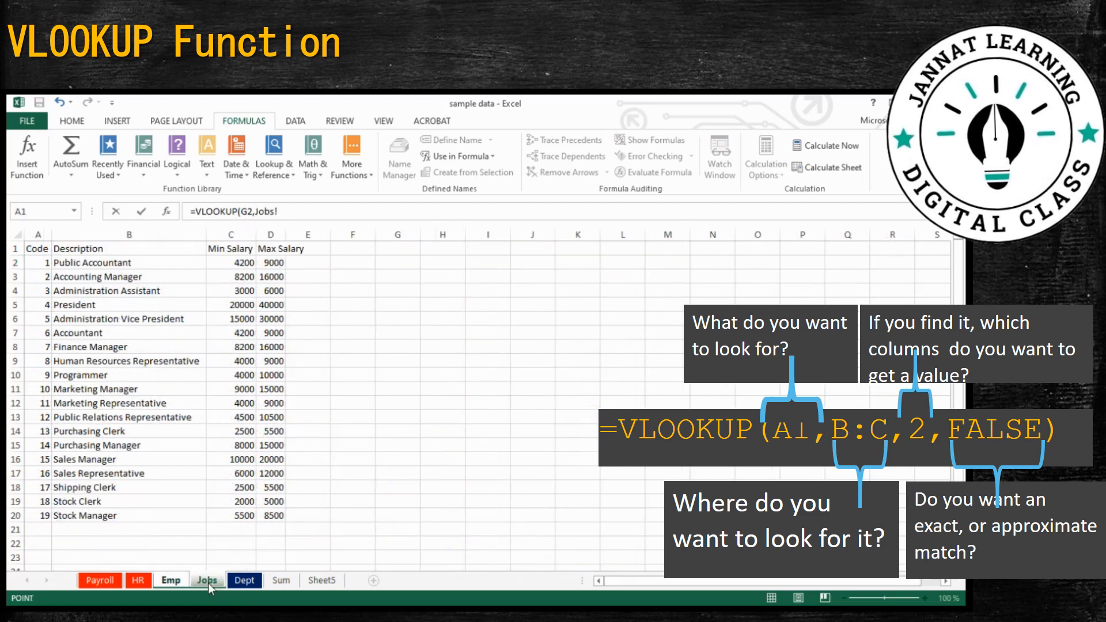
click(41, 262)
drag(41, 261, 137, 512)
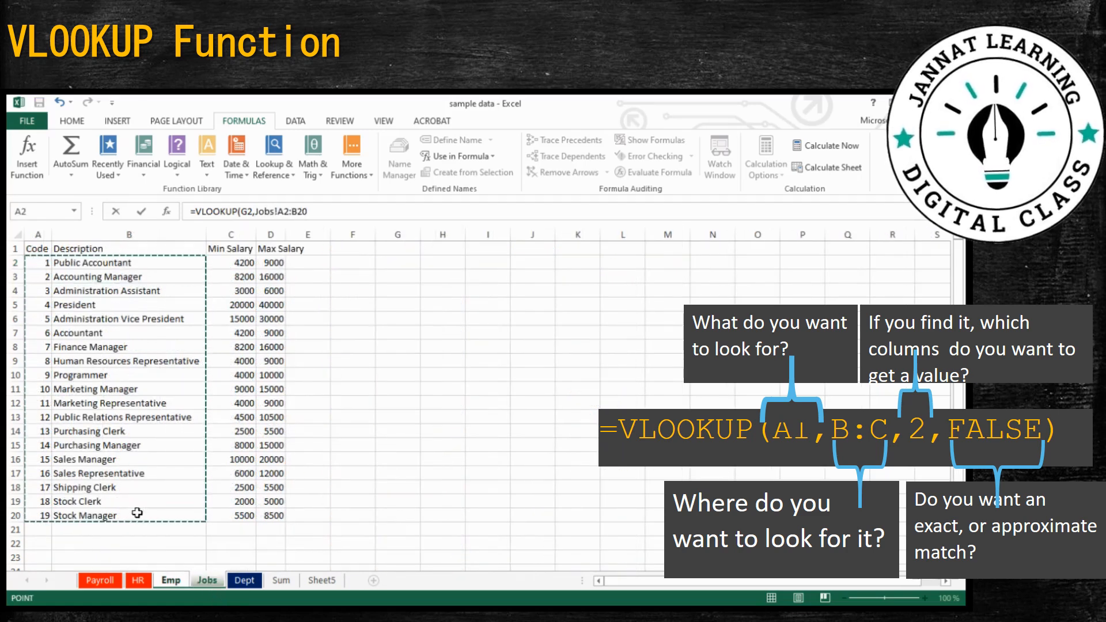
text(,2,FALSE)
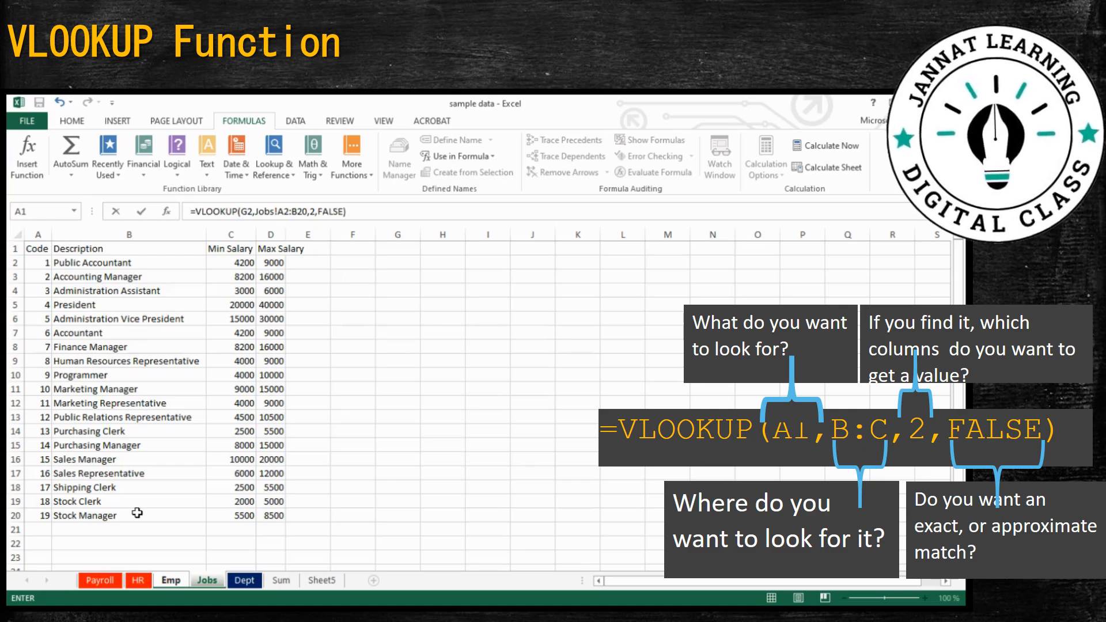
key(Return)
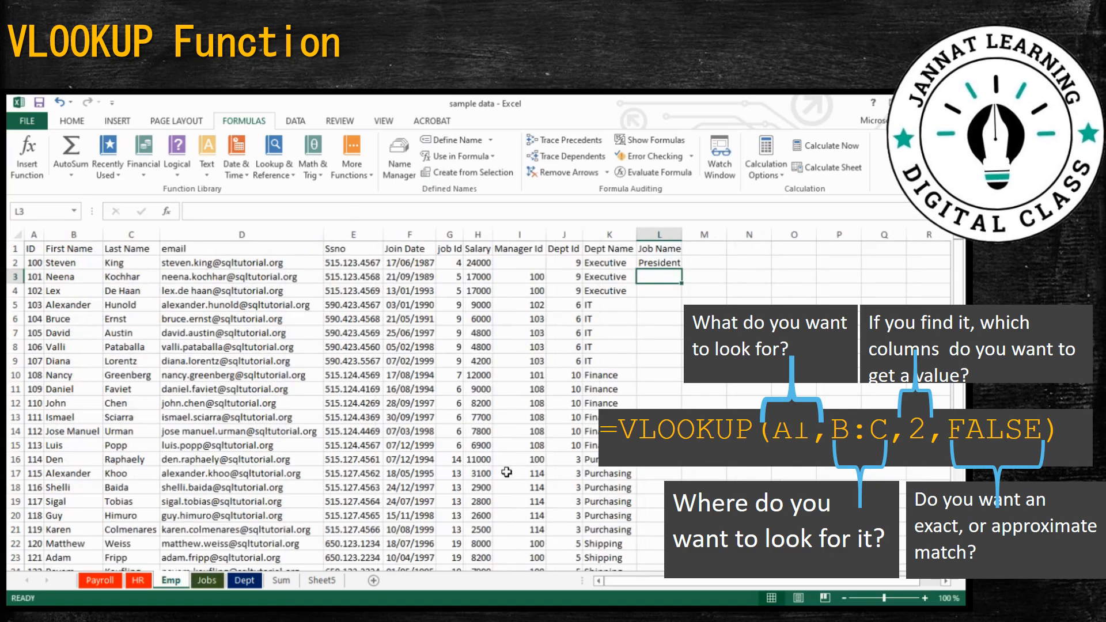
click(664, 264)
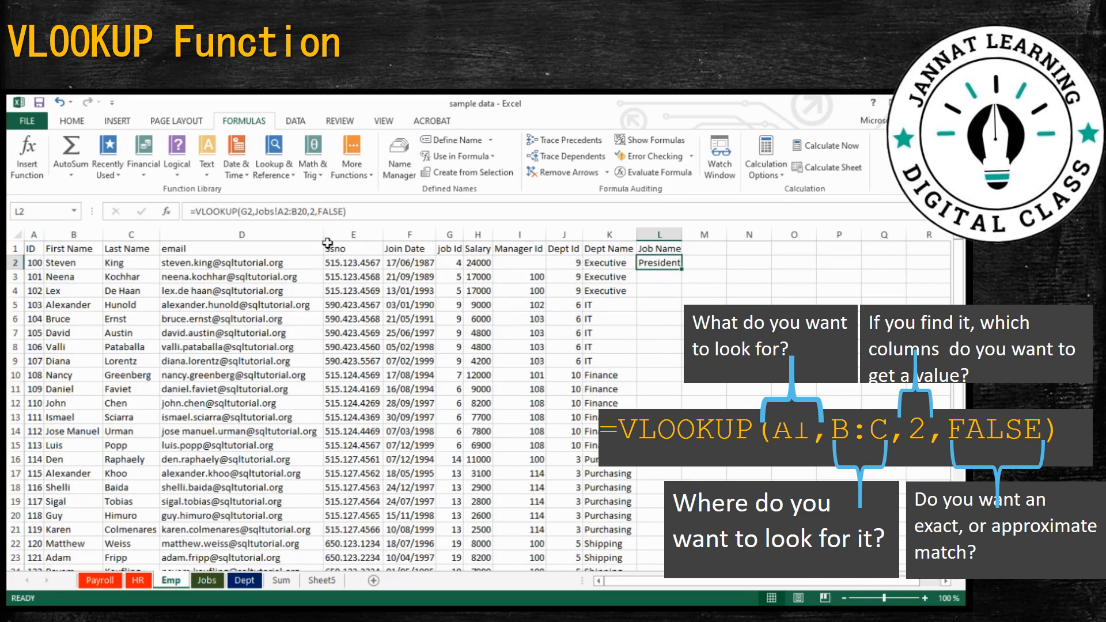
click(283, 211)
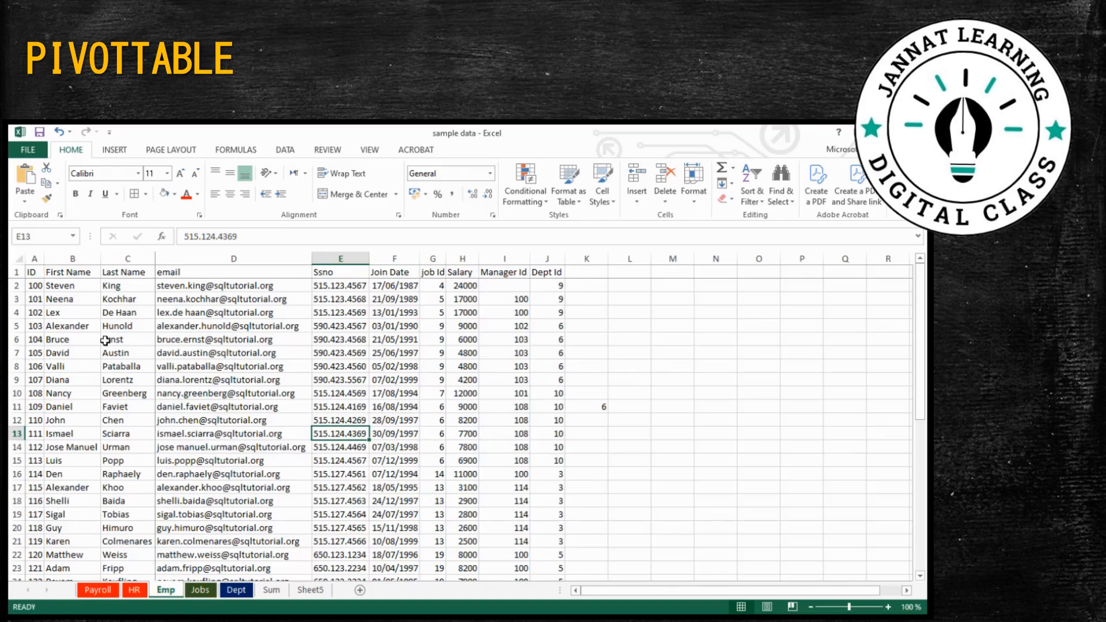
Create a PivotTable on a new worksheet from the employee data in A1:J41 of the Emp sheet
click(32, 272)
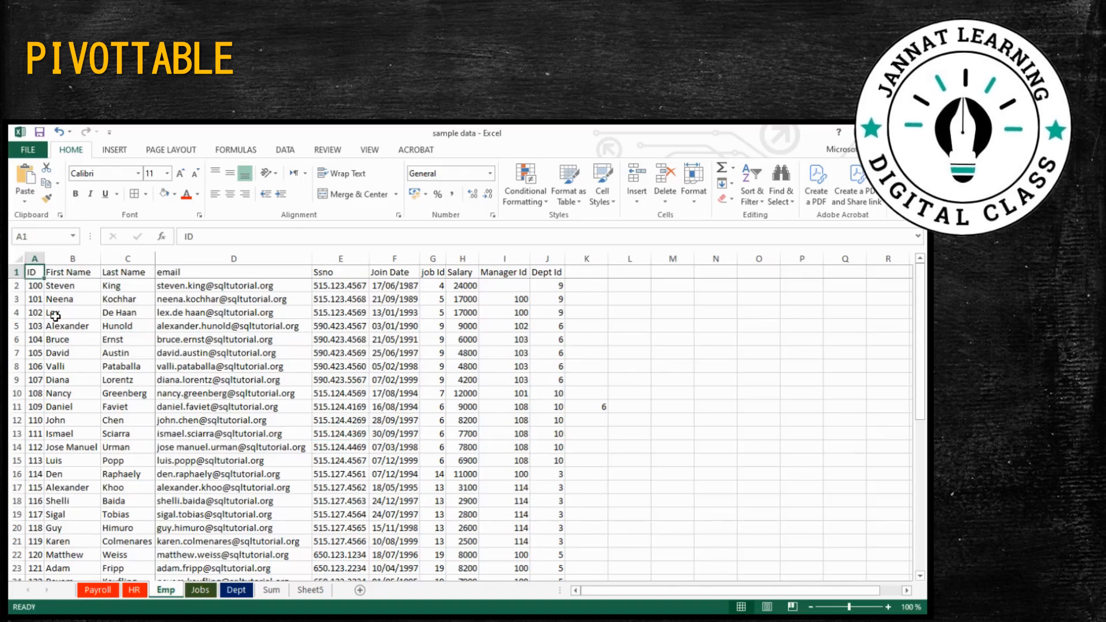
key(shift+Right)
key(shift+Right)
key(shift+Right)
key(shift+Right)
key(shift+Right)
key(shift+Right)
key(shift+Right)
key(shift+Right)
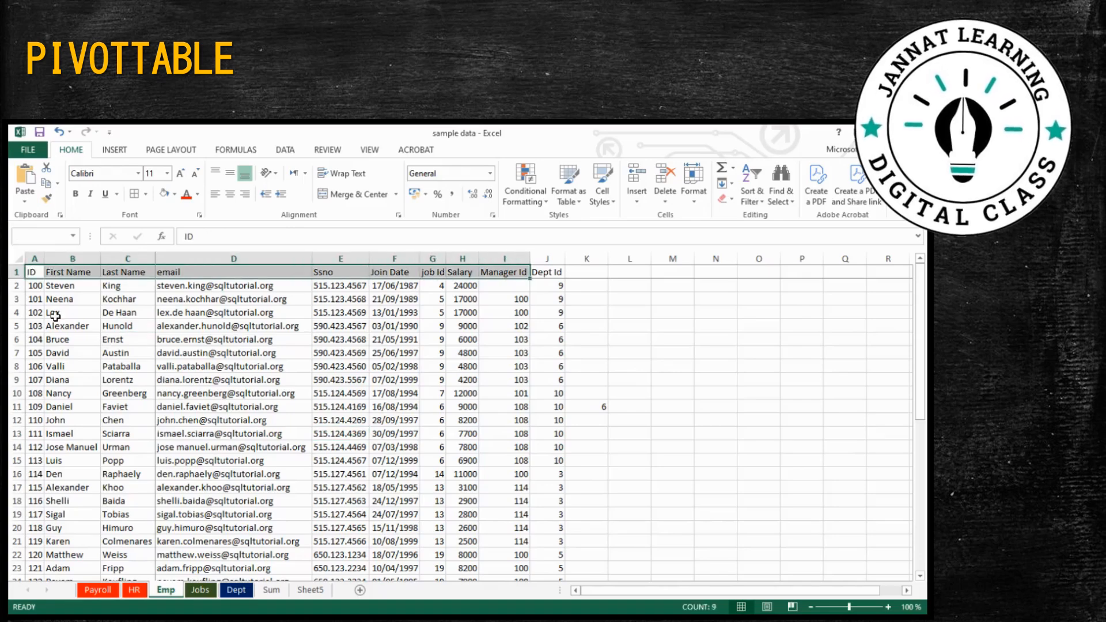
key(shift+Right)
key(shift+Down)
key(shift+Down)
key(shift+Down)
key(shift+Down)
key(shift+Down)
key(shift+Down)
key(shift+Down)
key(shift+Down)
key(shift+Down)
key(shift+Down)
key(shift+Down)
key(shift+Down)
key(shift+Down)
key(shift+Down)
key(shift+Down)
key(shift+Down)
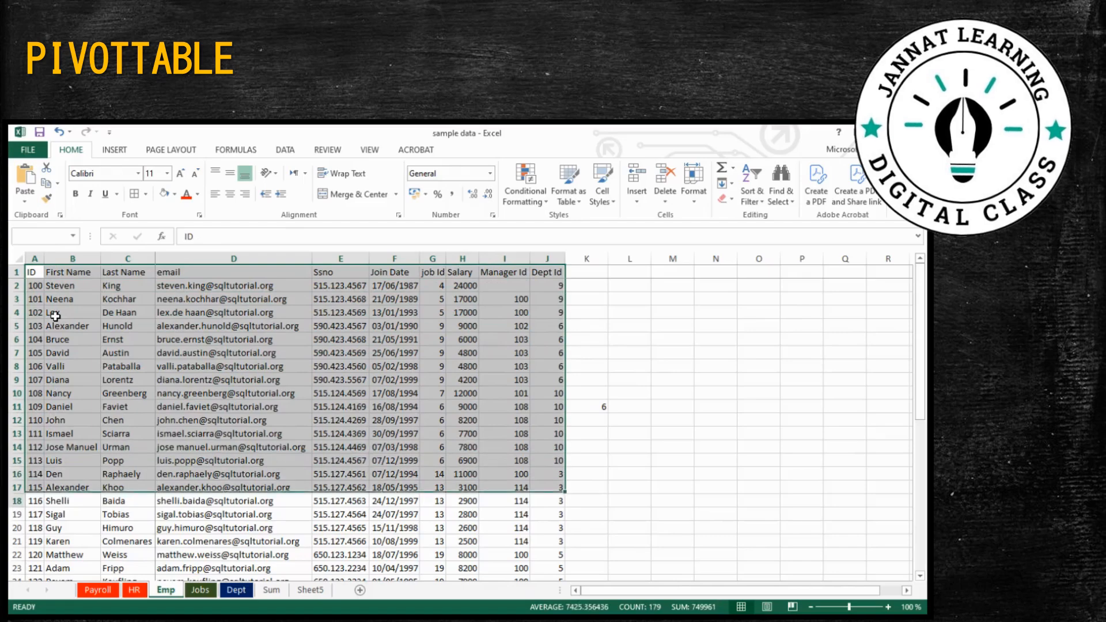
key(shift+Down)
key(shift+Down)
key(shift+Down)
key(shift+Down)
key(shift+Down)
key(shift+Down)
key(shift+Down)
key(shift+Down)
key(shift+Down)
key(shift+Down)
key(shift+Down)
key(shift+Down)
key(shift+Down)
key(shift+Down)
key(shift+Down)
key(shift+Down)
key(shift+Down)
key(shift+Down)
key(shift+Down)
key(shift+Down)
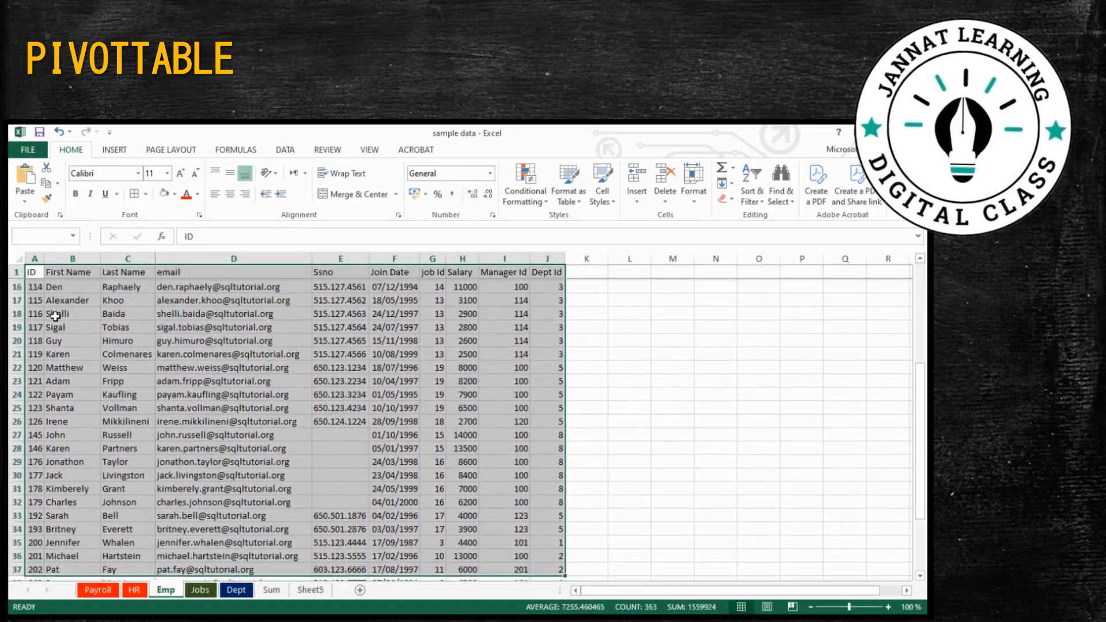
key(shift+Down)
key(shift+Down)
key(shift+Down)
key(shift+Down)
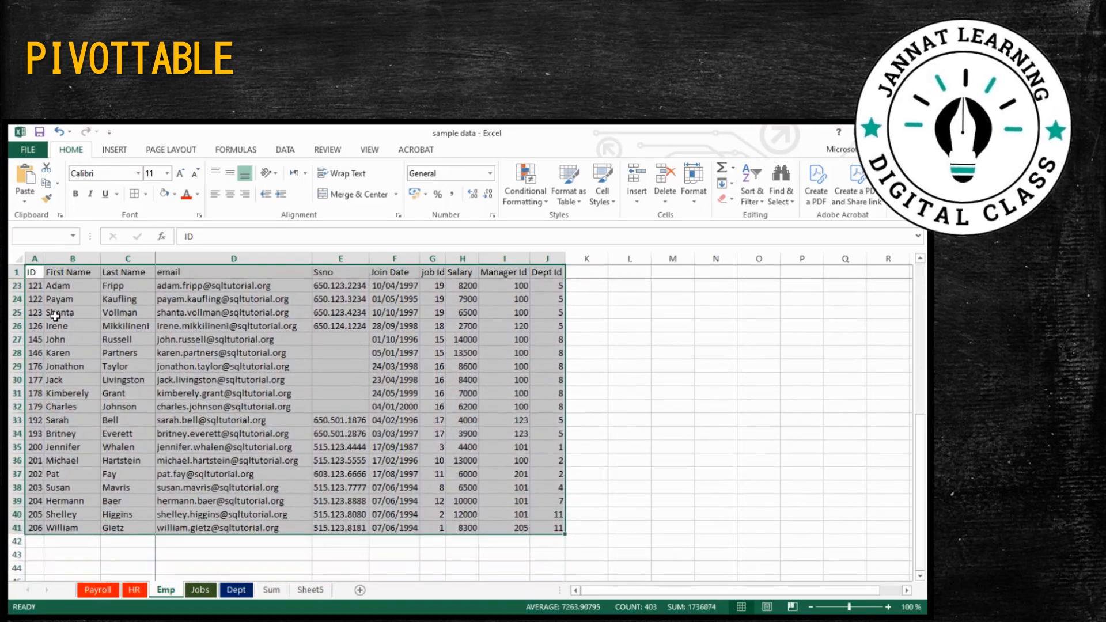
click(114, 152)
click(22, 180)
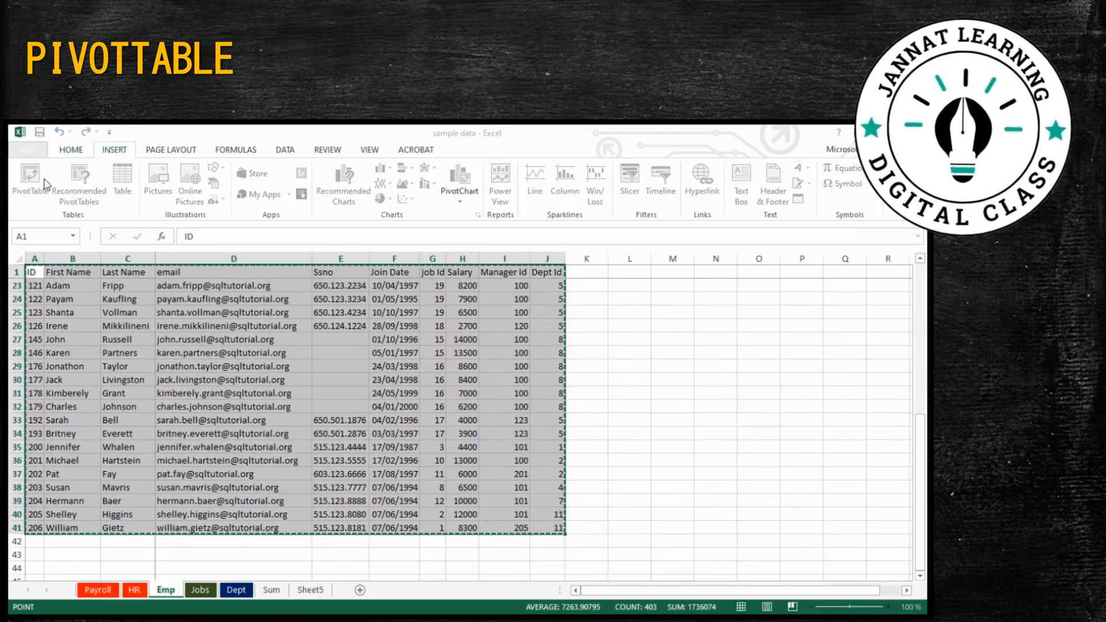
click(704, 442)
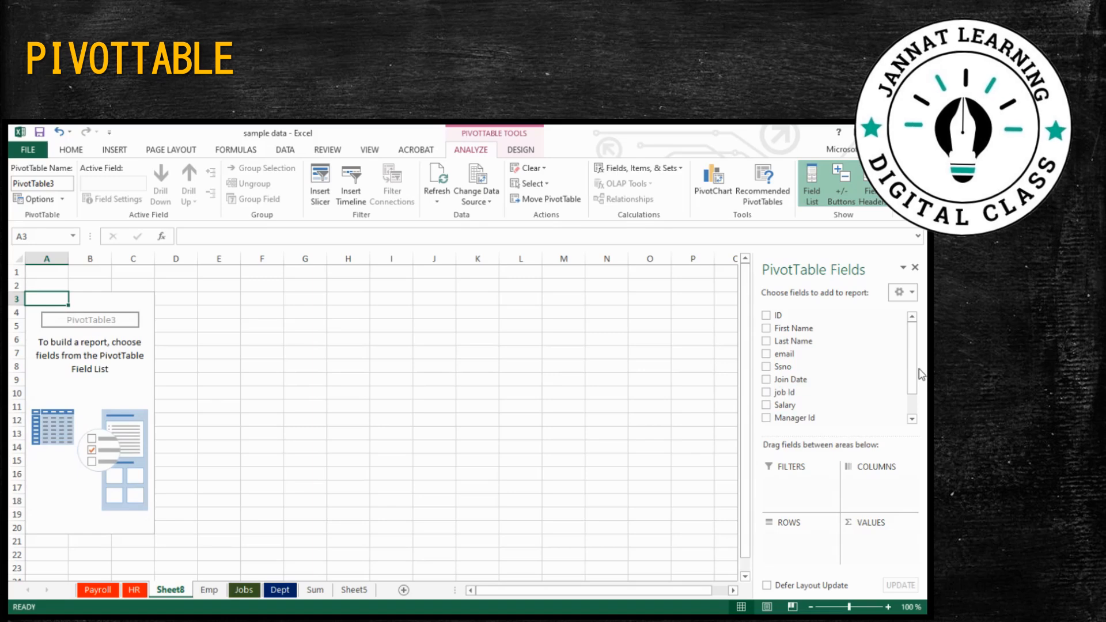
Add Manager Id to the PivotTable rows and Salary to the values as a sum
scroll(914, 378, down, 2)
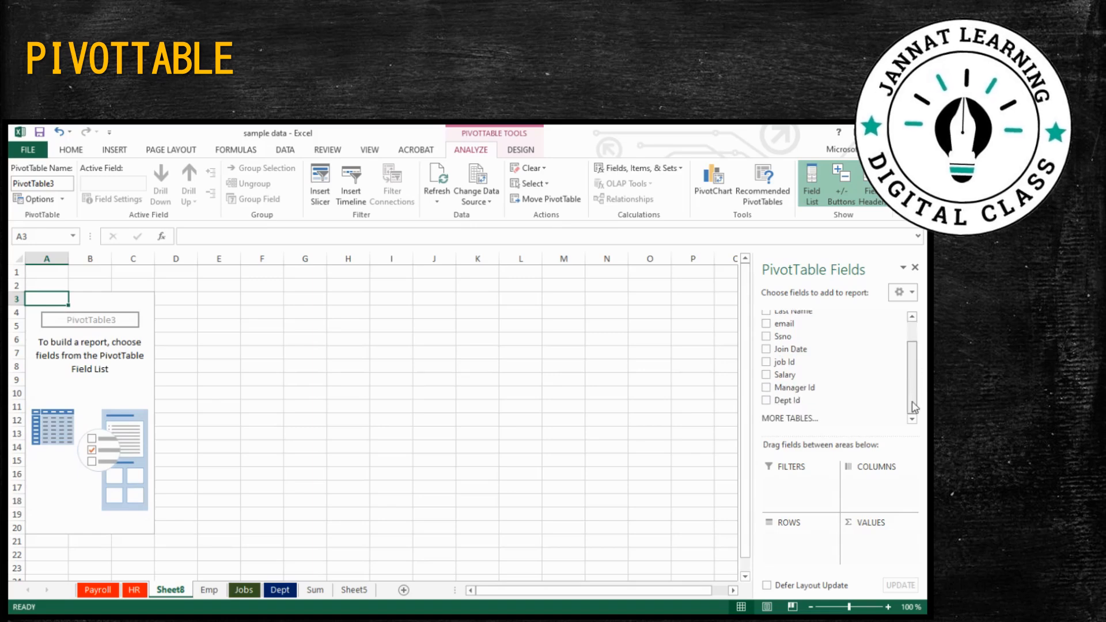
click(767, 387)
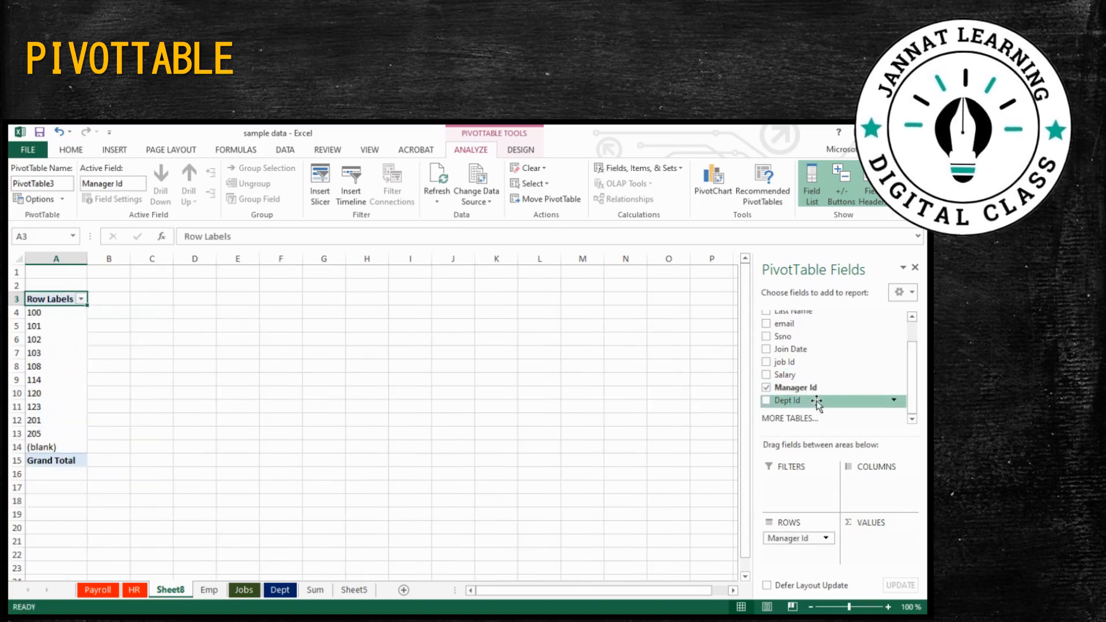
drag(798, 375, 870, 539)
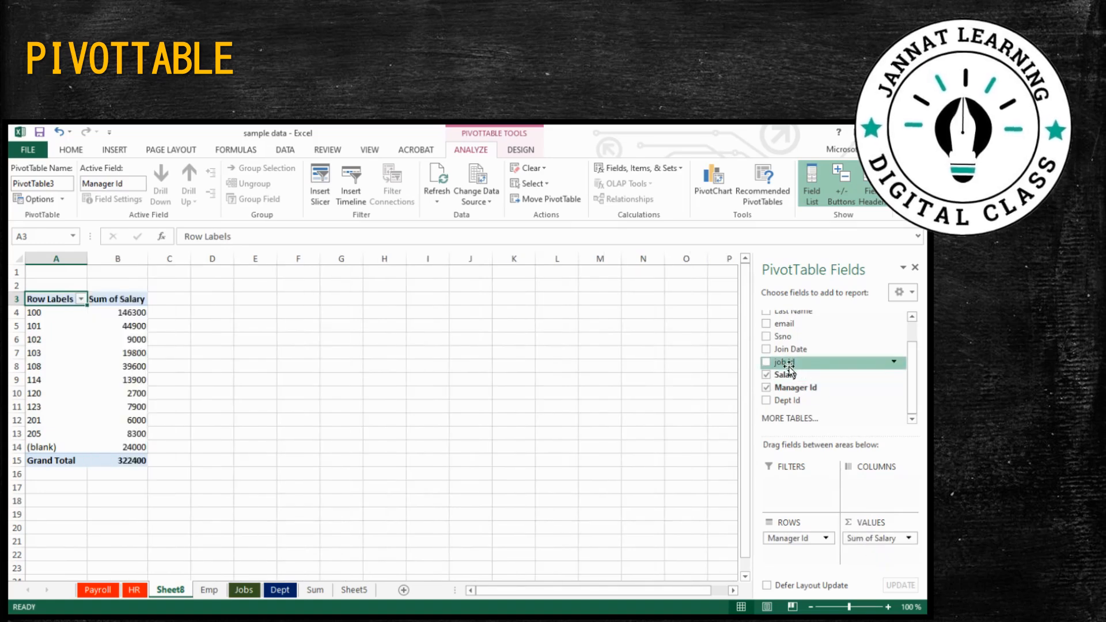
Add job Id to the PivotTable values and summarize it by count
drag(788, 364, 889, 556)
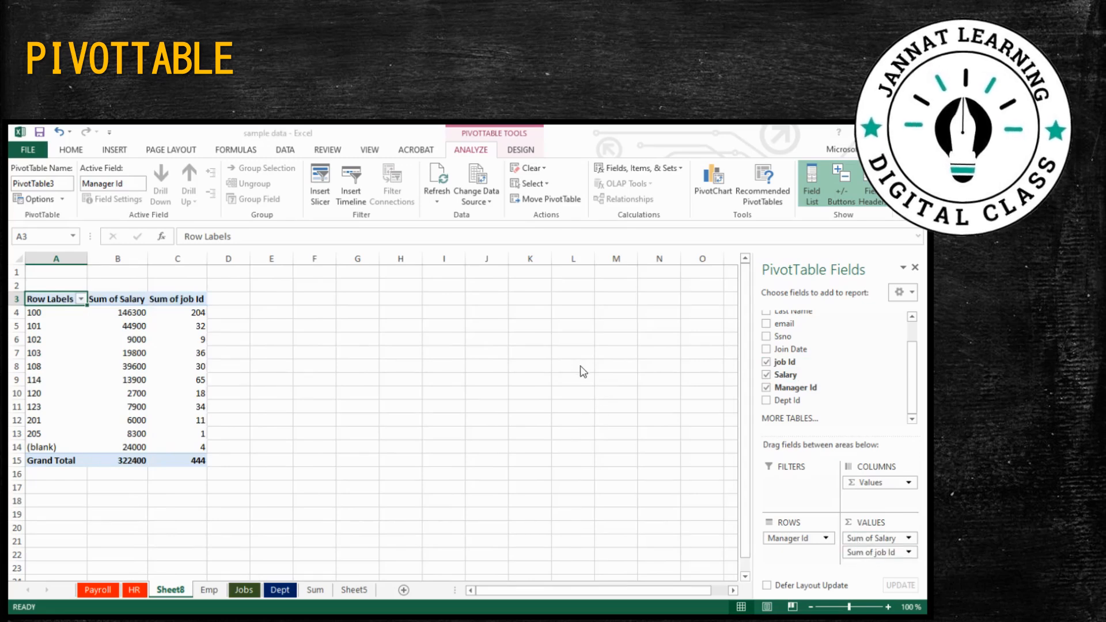
click(709, 439)
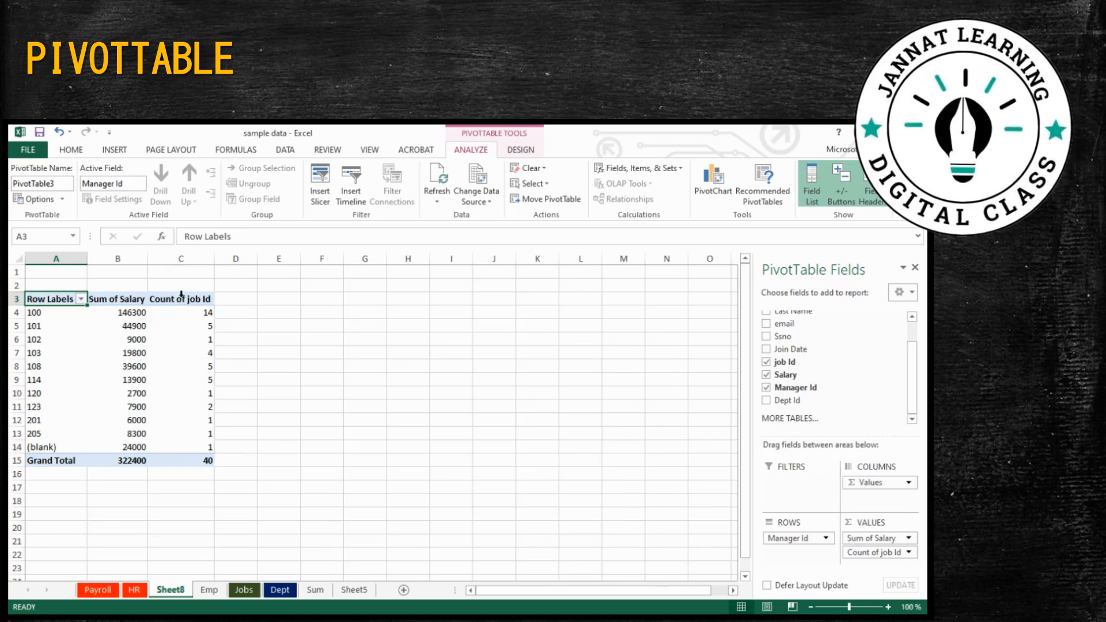
Rename the PivotTable's Count of job Id column heading in C3 to "No of Emp"
click(184, 295)
drag(255, 237, 96, 220)
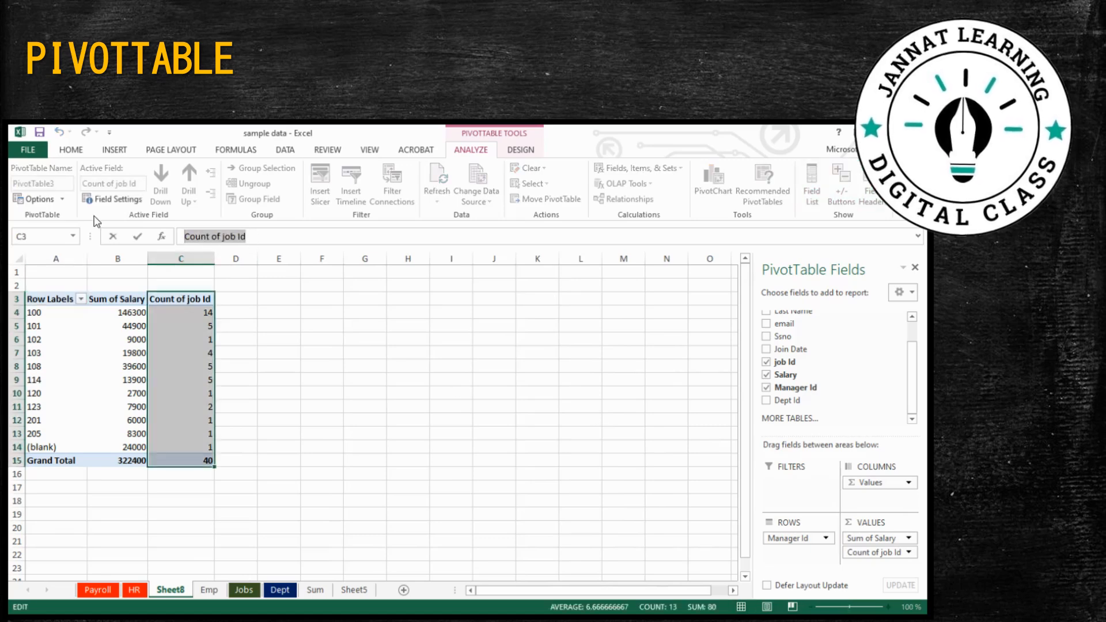
text(No of)
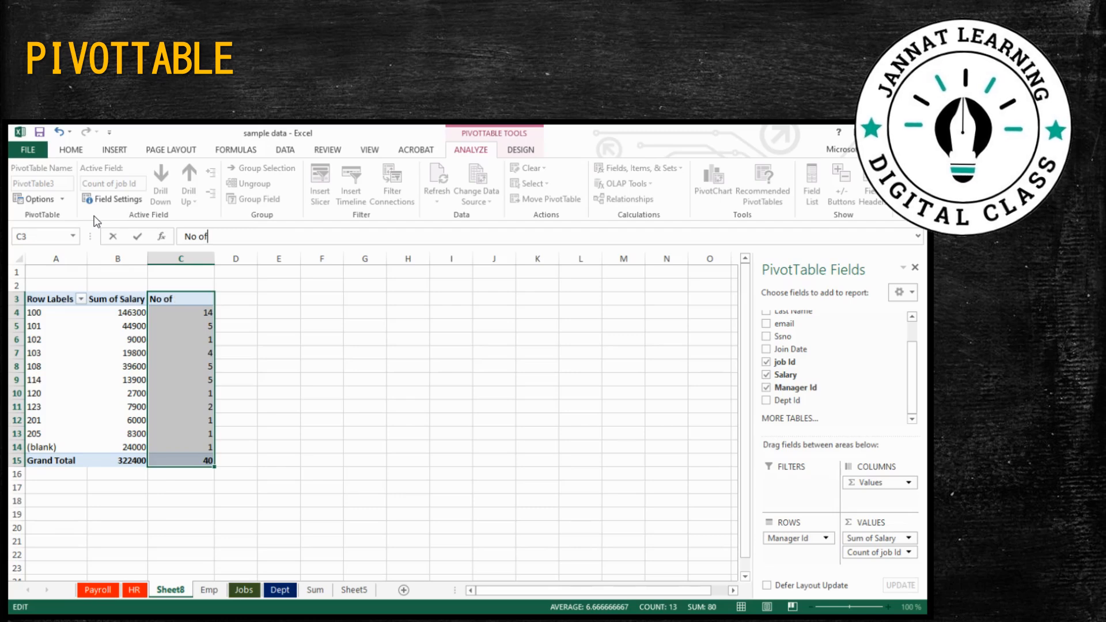
text( emp)
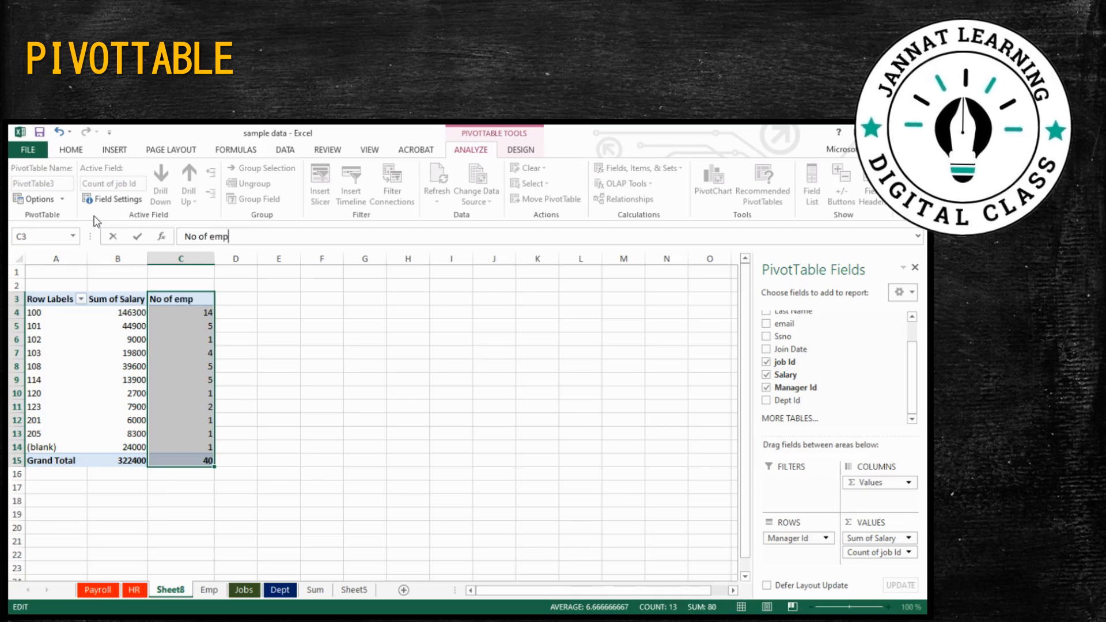
key(BackSpace)
key(BackSpace)
key(BackSpace)
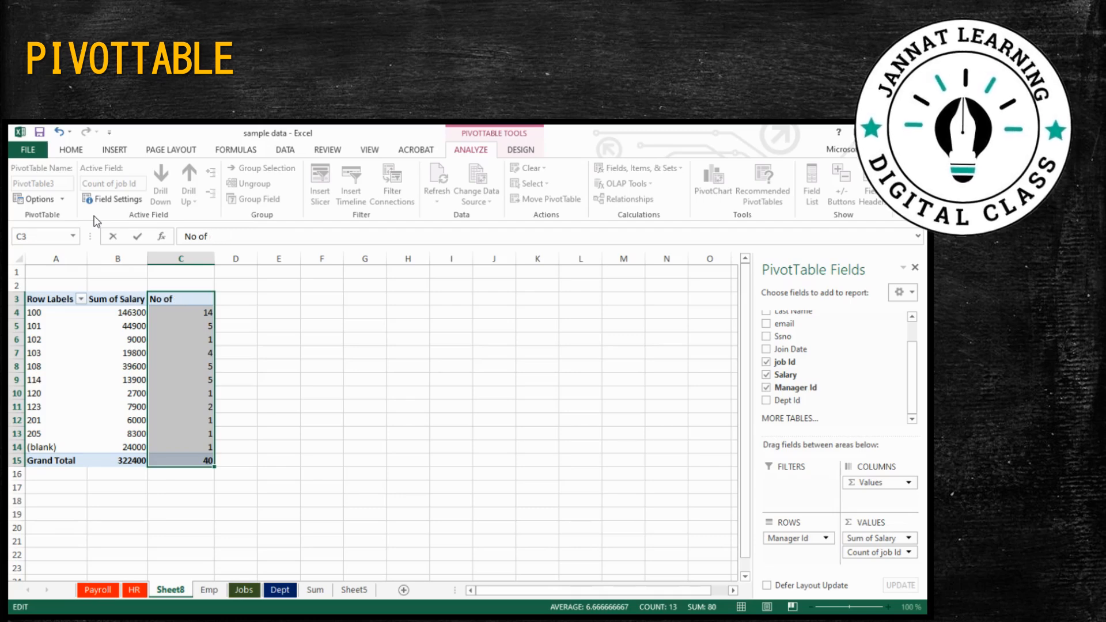
text(Empl)
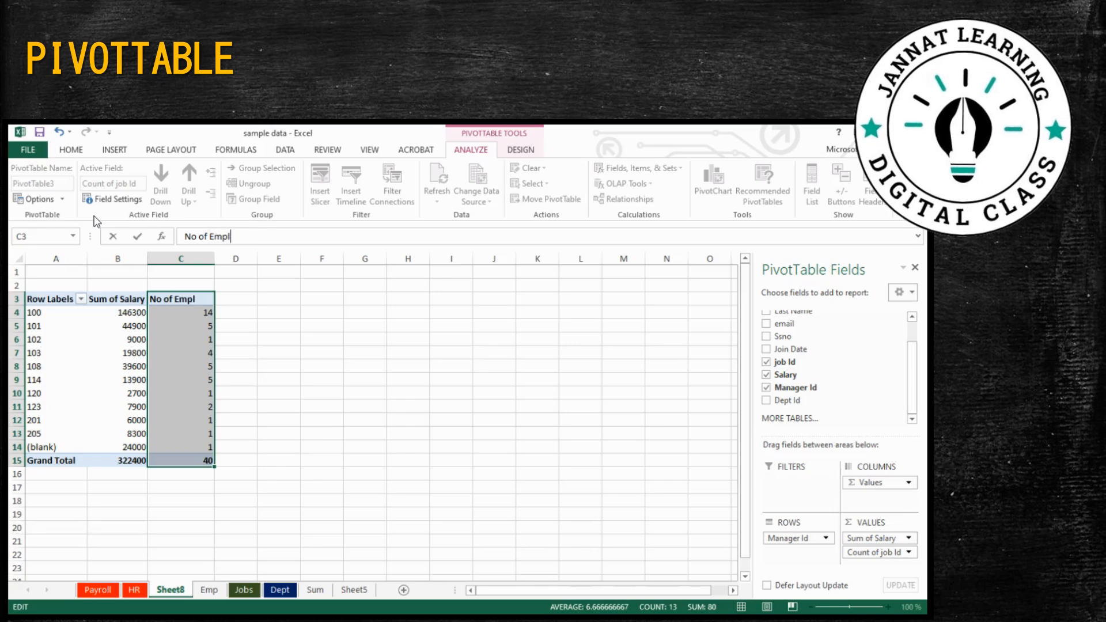
text(p)
key(BackSpace)
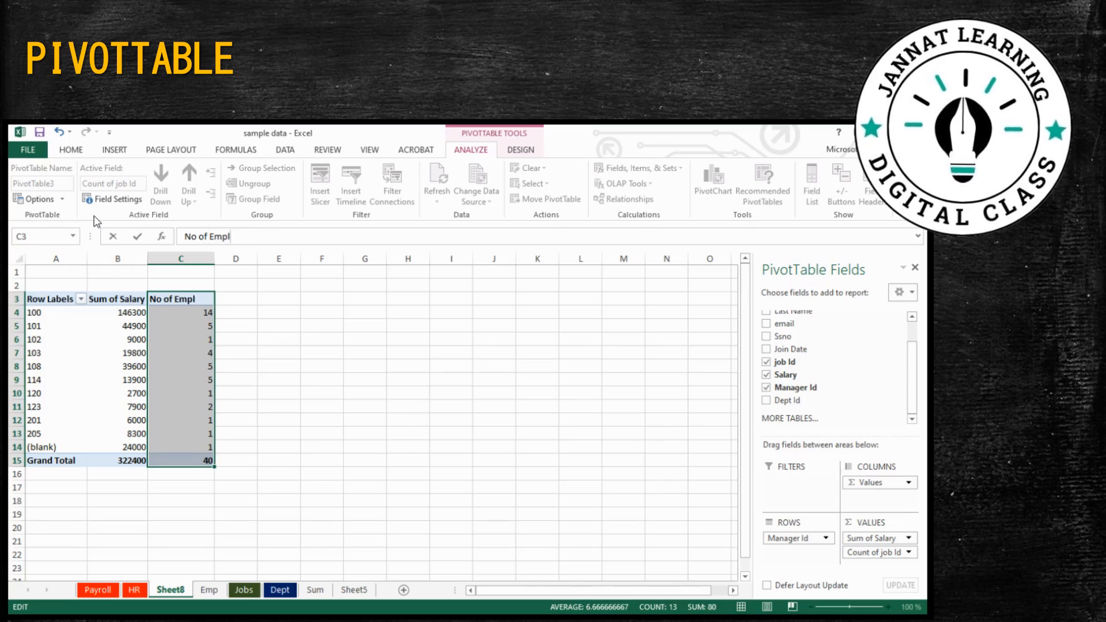
key(Return)
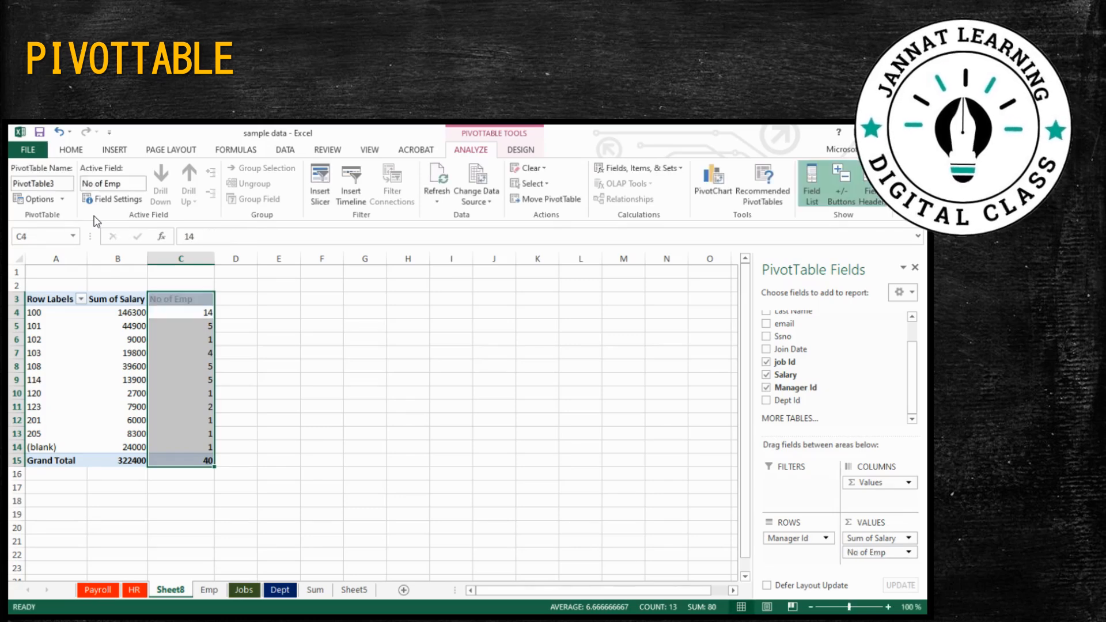
click(262, 391)
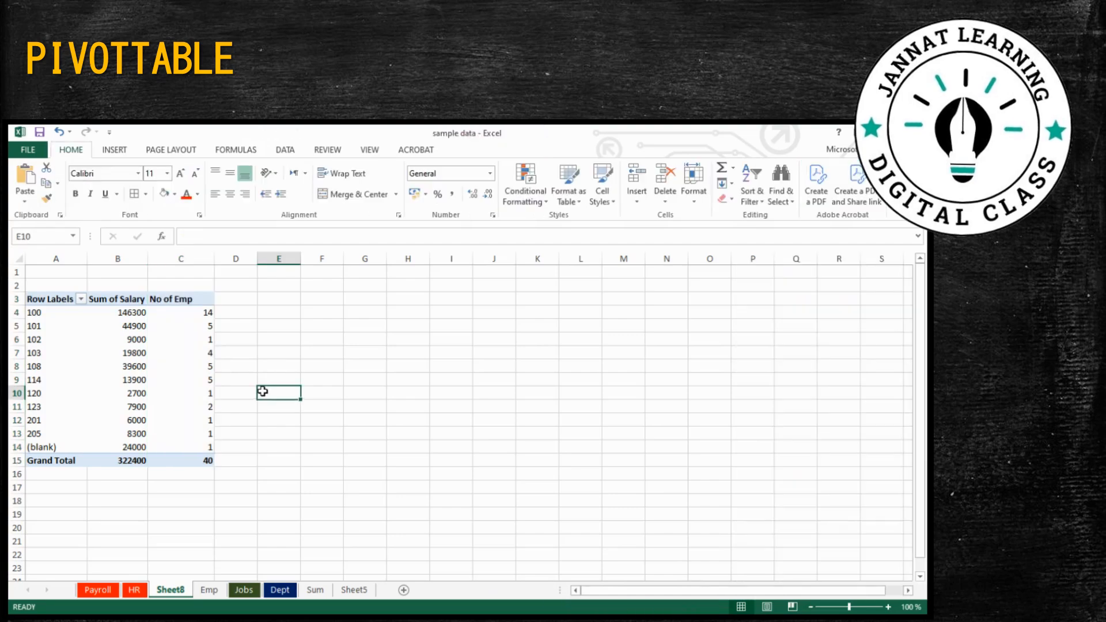